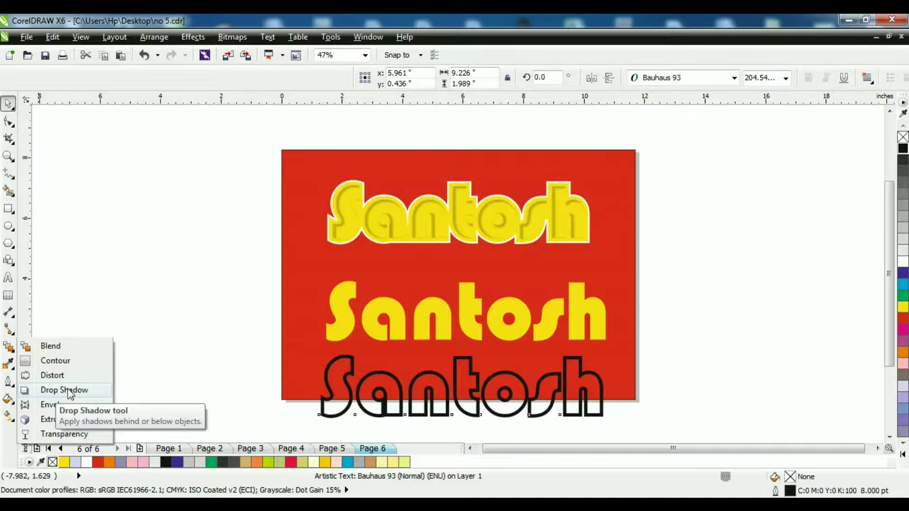
Add a drop shadow to the black outlined text, offsetting it upward so it falls over the yellow text
left_click(64, 390)
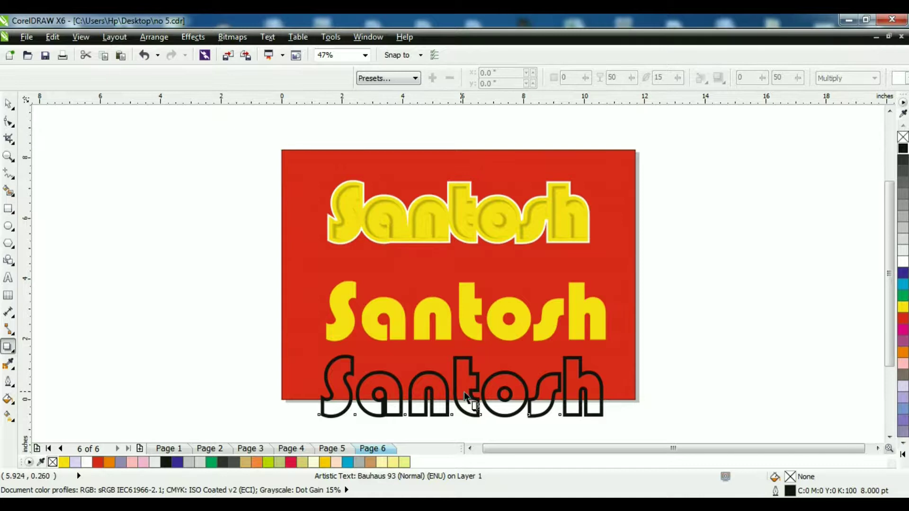
left_click_drag(464, 394, 470, 282)
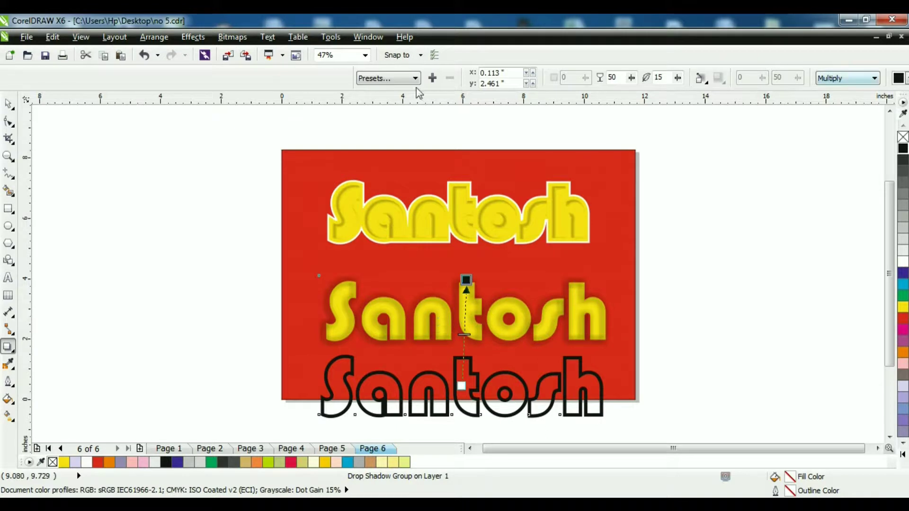
Try yellow as the drop shadow's colour and return it to black
left_click(905, 79)
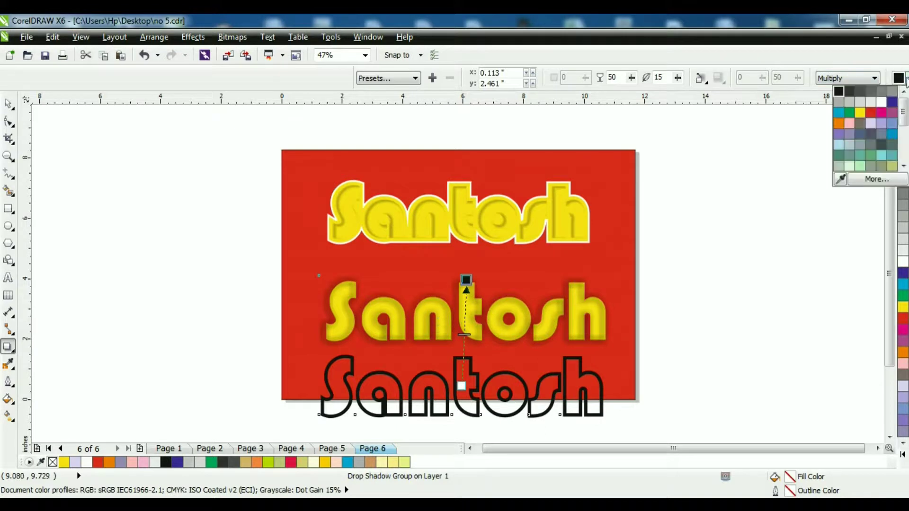
left_click(860, 112)
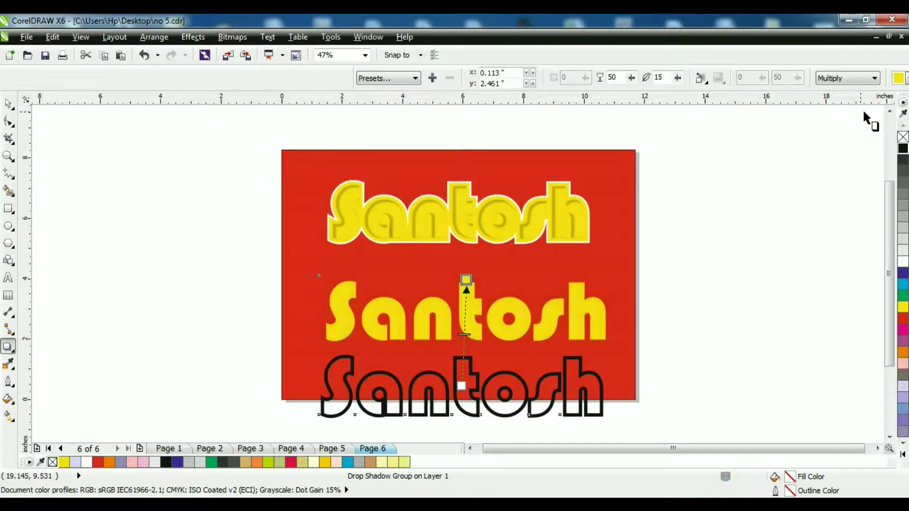
left_click(905, 79)
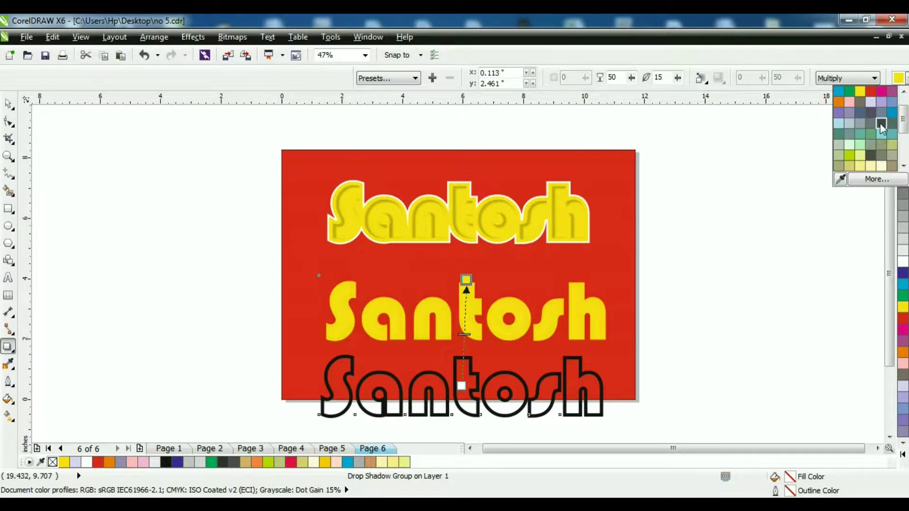
scroll(903, 109, "up", 2)
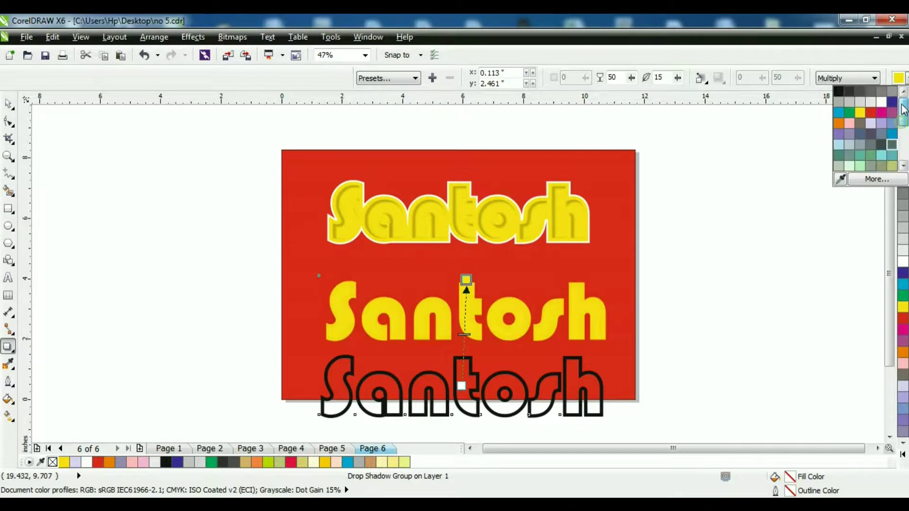
left_click(838, 91)
Set the drop shadow's merge mode to Normal and its feathering direction to Middle
left_click(831, 86)
left_click(833, 88)
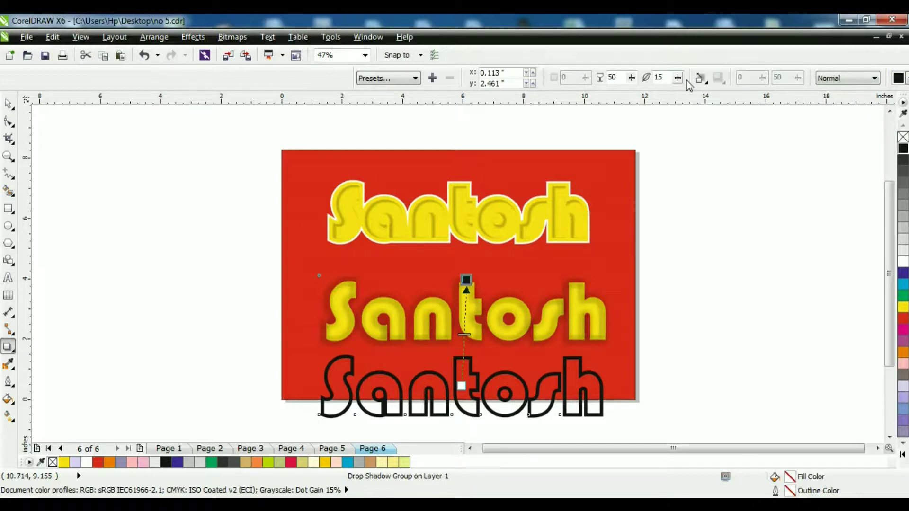
left_click(700, 78)
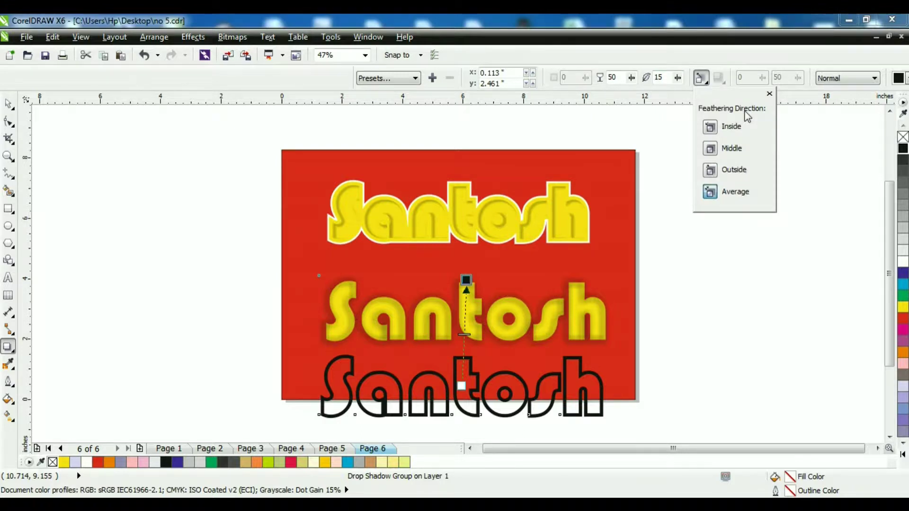
left_click(710, 150)
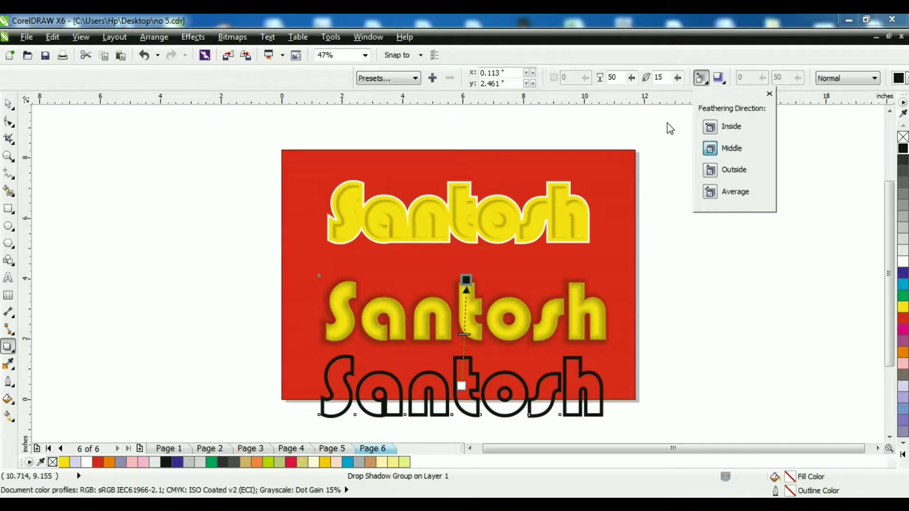
Set the drop shadow's feathering to 7 and its opacity to 30
double_click(667, 78)
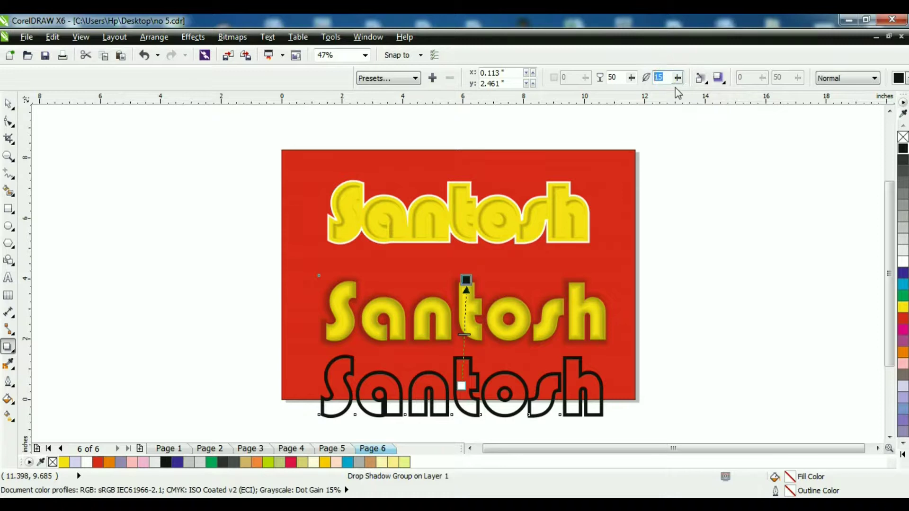
type("7")
left_click(614, 74)
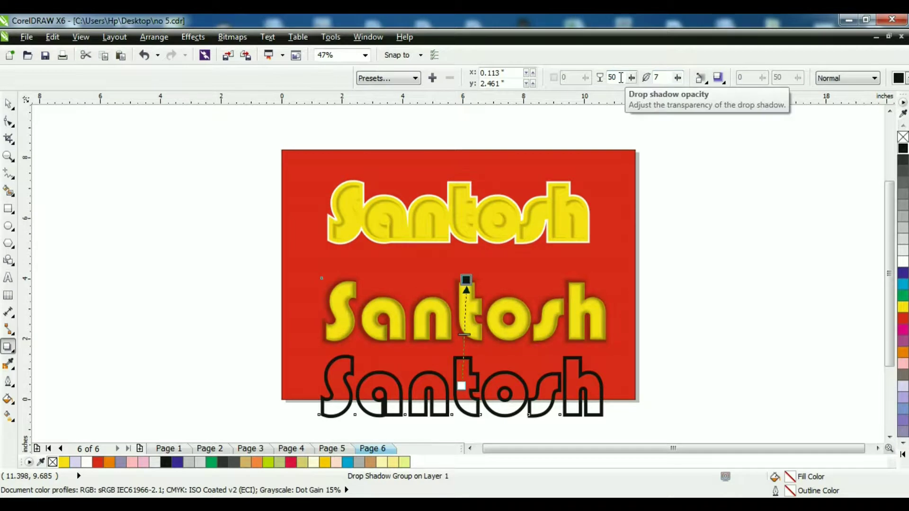
left_click_drag(621, 77, 597, 82)
type("30")
key("Return")
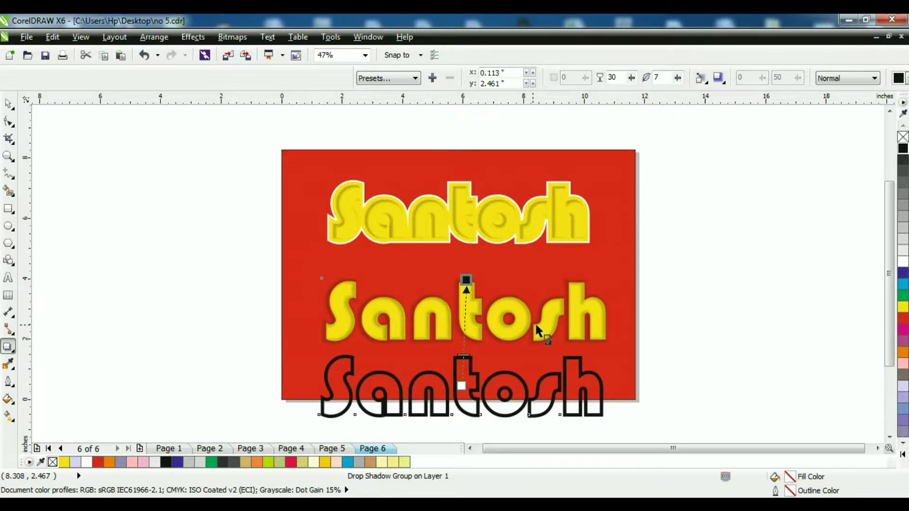
Move the outlined text together with its shadow sideways, clear of most of the yellow text and partly beyond the red rectangle's right edge
key("space")
left_click_drag(466, 347, 527, 348)
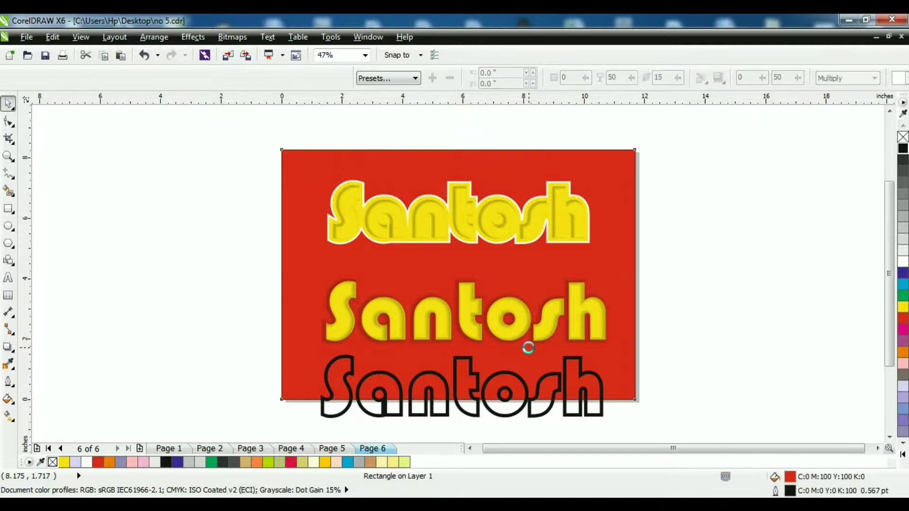
left_click(460, 388)
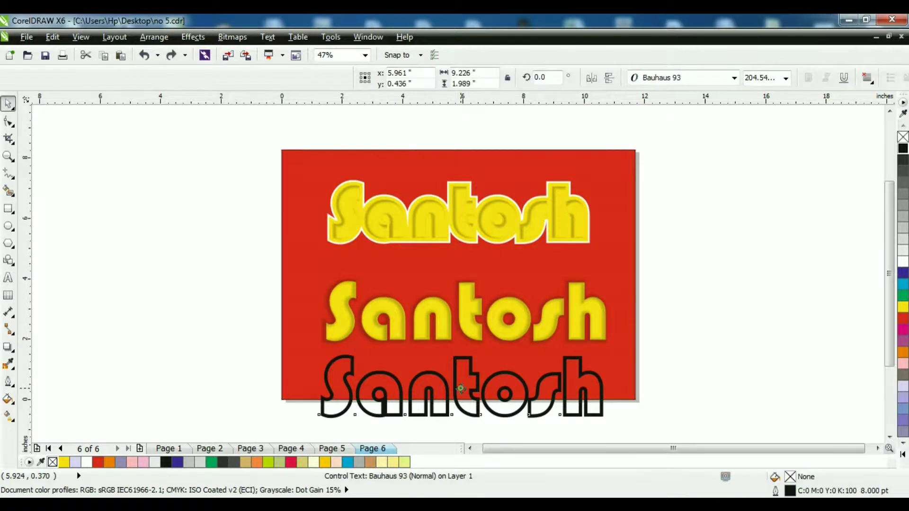
left_click_drag(461, 388, 711, 380)
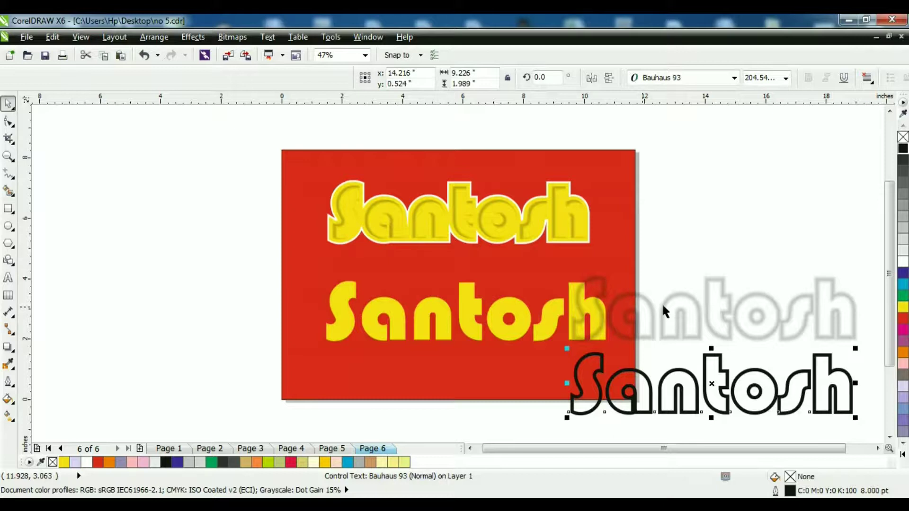
Break the drop shadow group apart, placing the outlined text below the yellow text and the shadow slightly higher beside the page
left_click(153, 37)
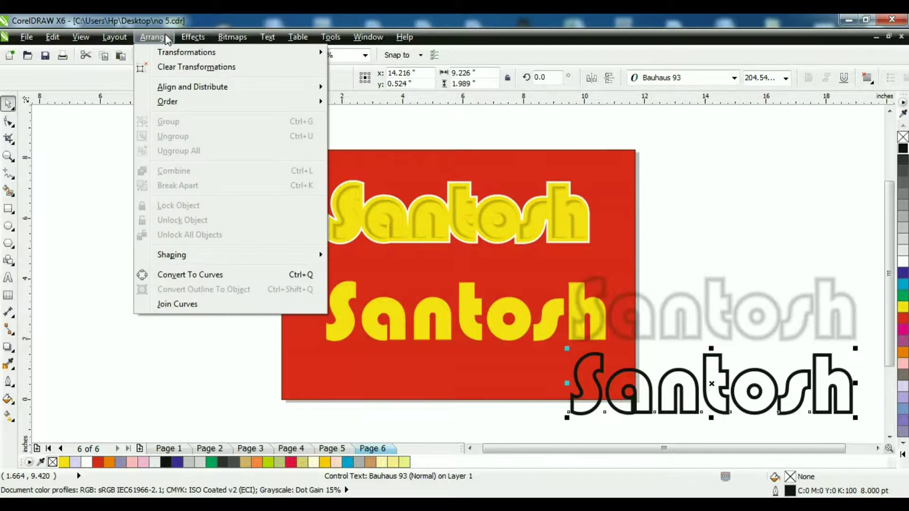
left_click(167, 40)
left_click(160, 39)
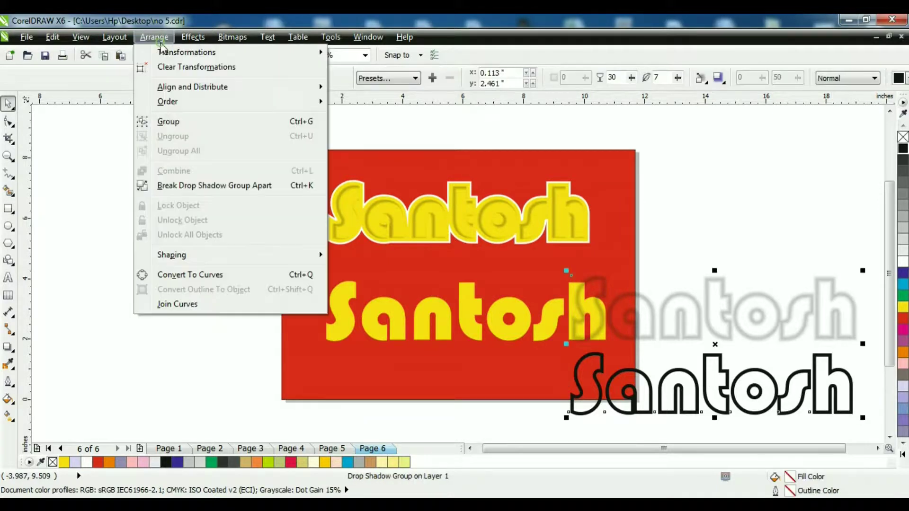
left_click(189, 186)
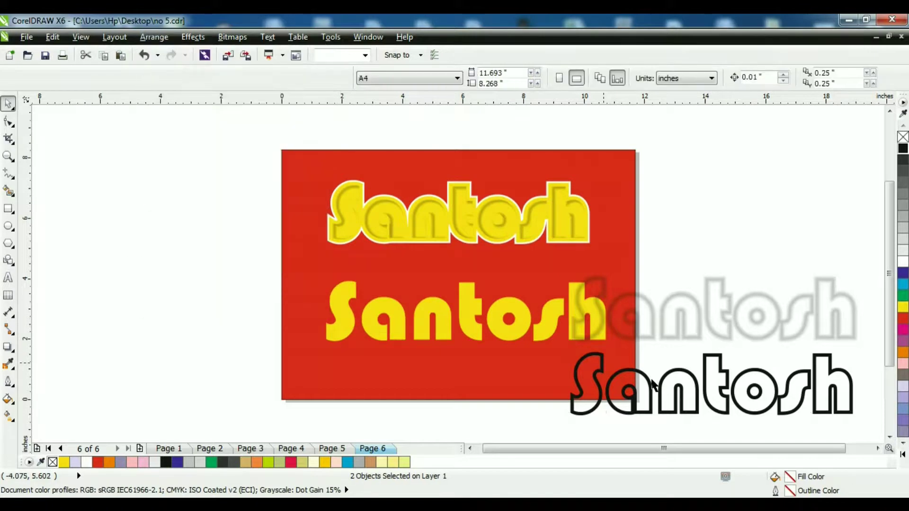
left_click_drag(652, 383, 463, 417)
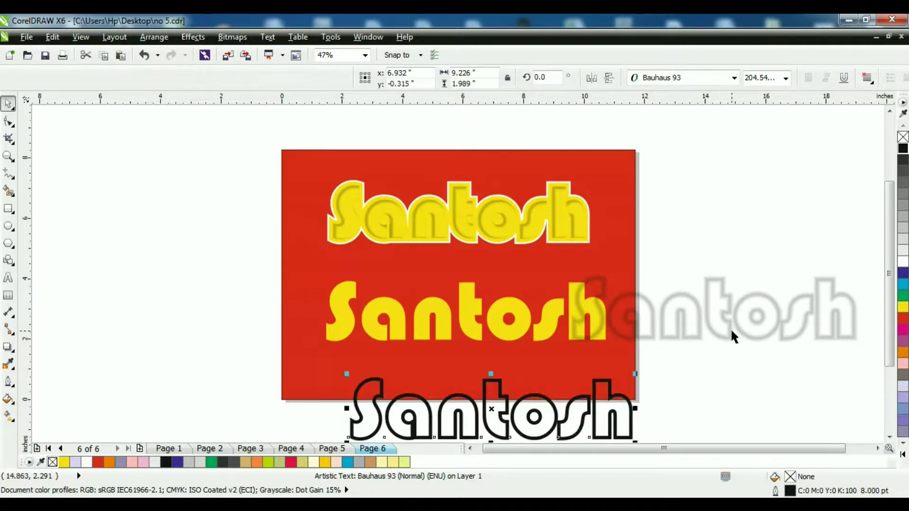
left_click_drag(731, 331, 744, 293)
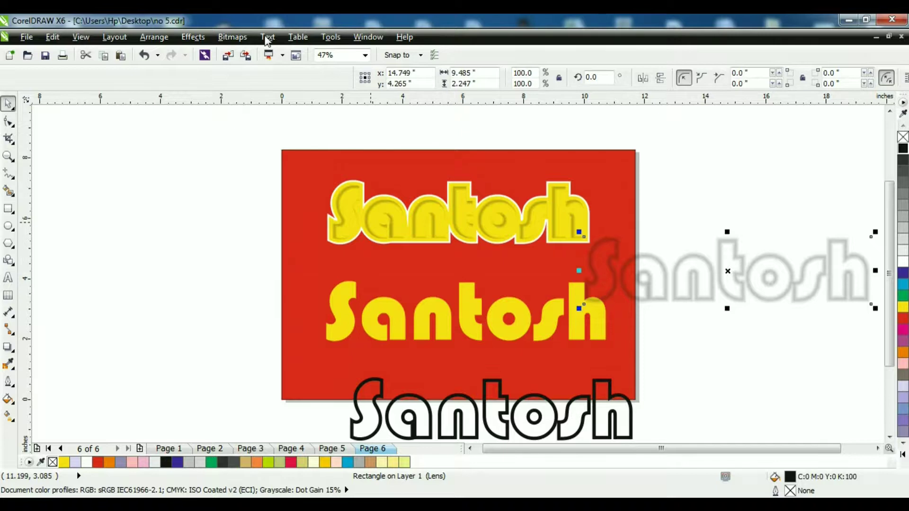
Try to PowerClip the separated shadow inside the yellow text
left_click(193, 37)
mouse_move(229, 234)
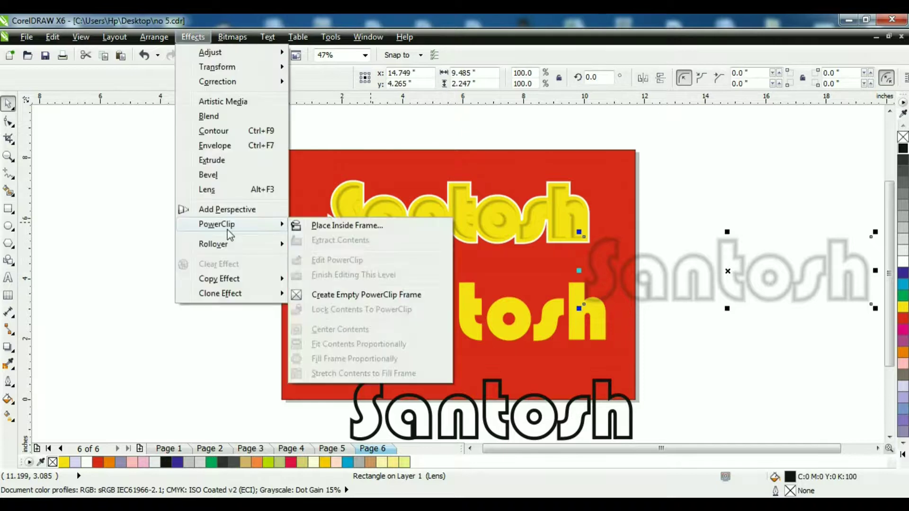
left_click(352, 226)
left_click(336, 311)
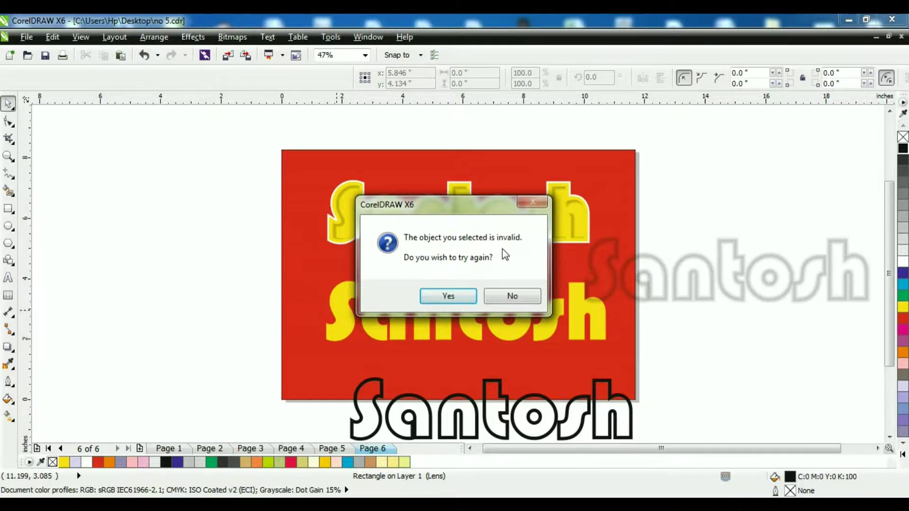
left_click(512, 296)
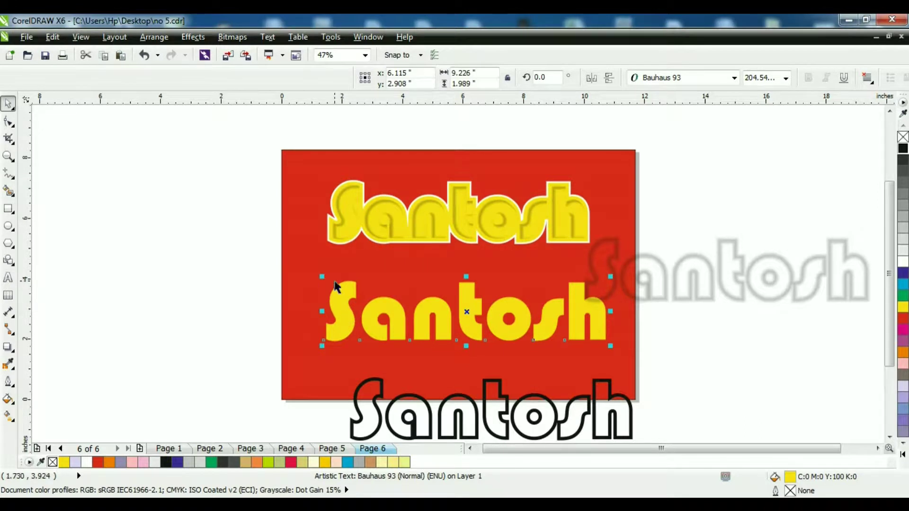
Convert the plain yellow text in the middle of the page to curves
left_click(154, 37)
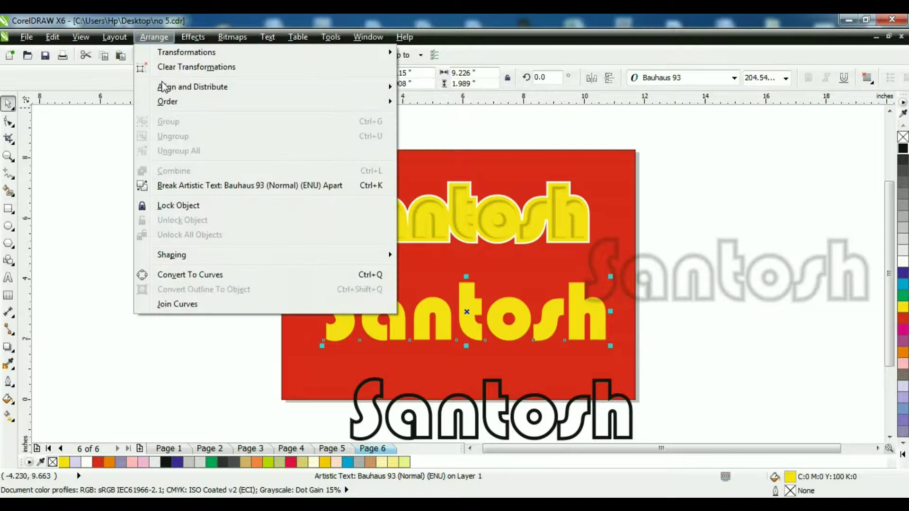
left_click(175, 275)
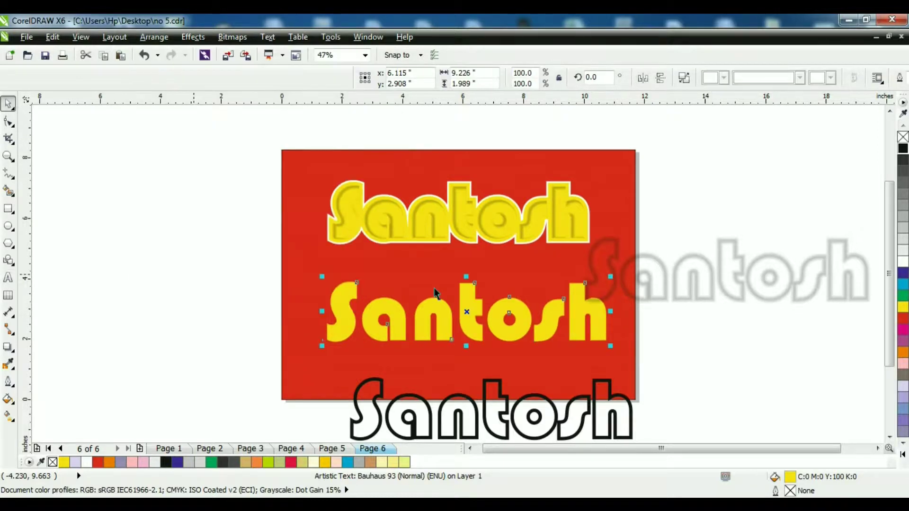
PowerClip the separated shadow inside the yellow curve lettering
key("Tab")
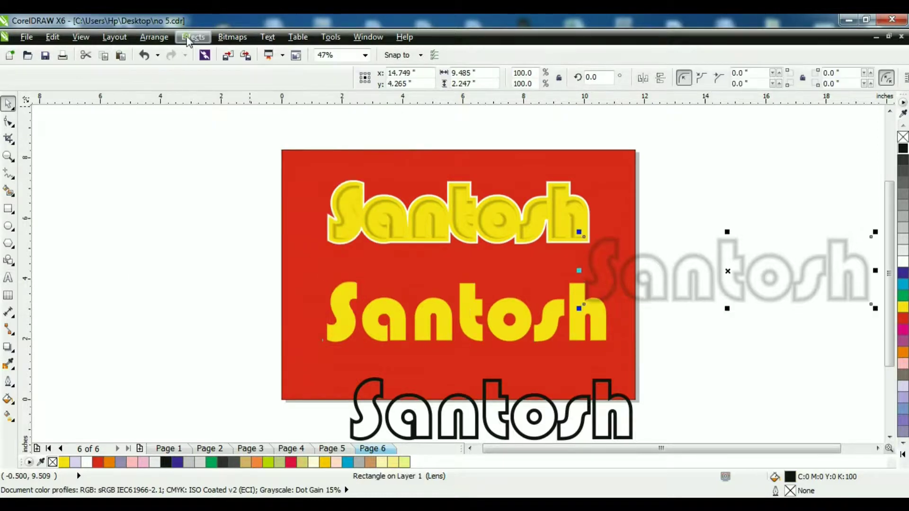
left_click(188, 38)
mouse_move(236, 224)
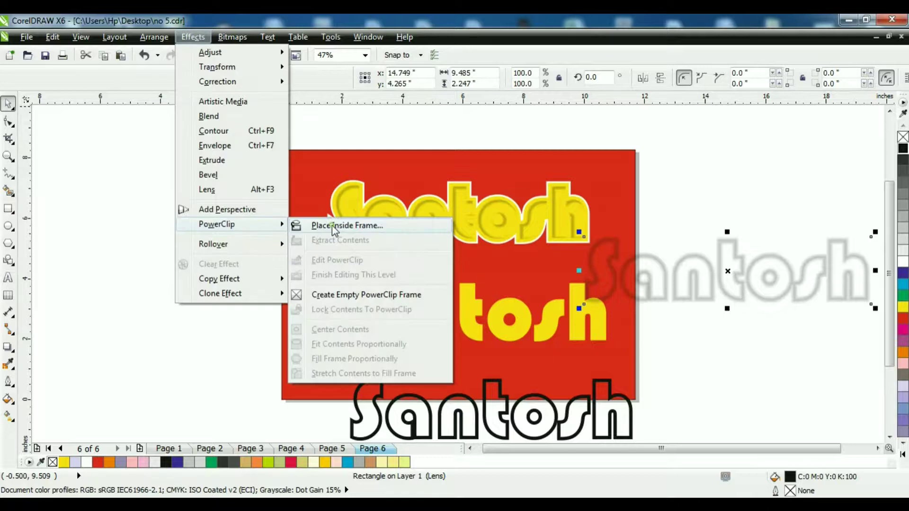
left_click(334, 226)
left_click(335, 304)
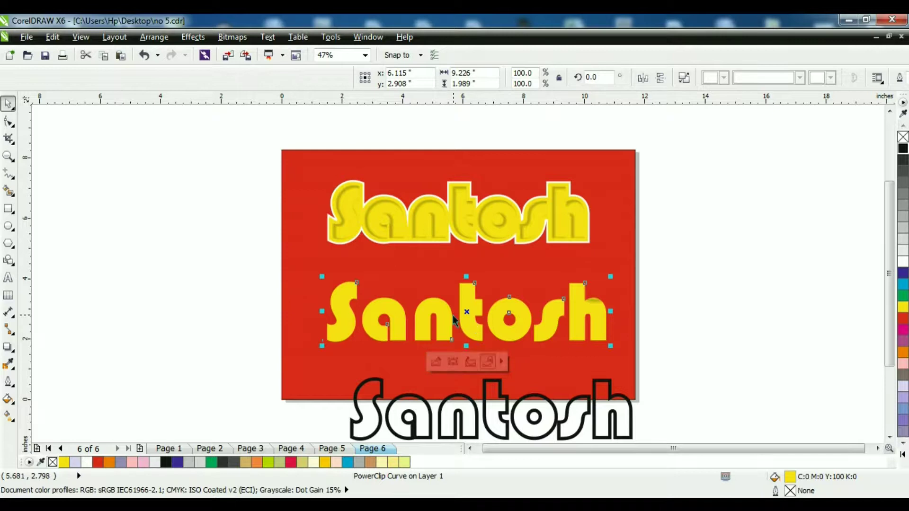
left_click(193, 37)
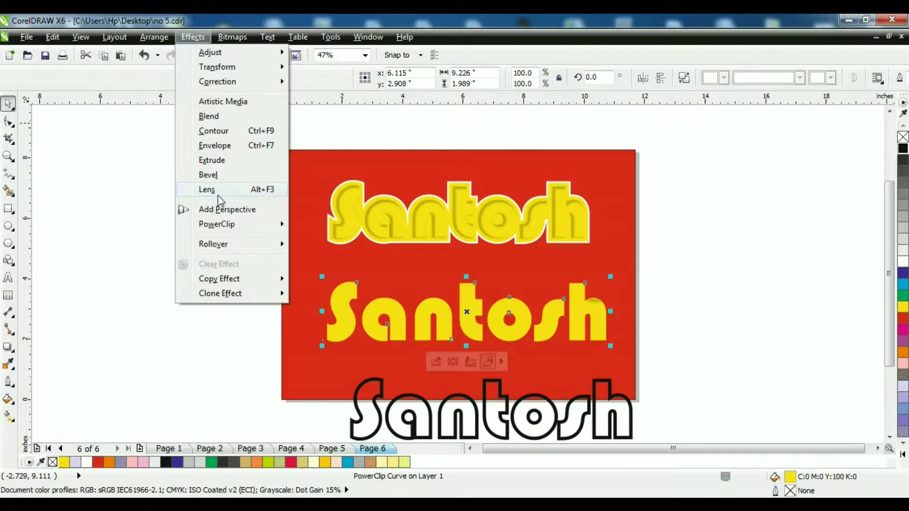
mouse_move(231, 228)
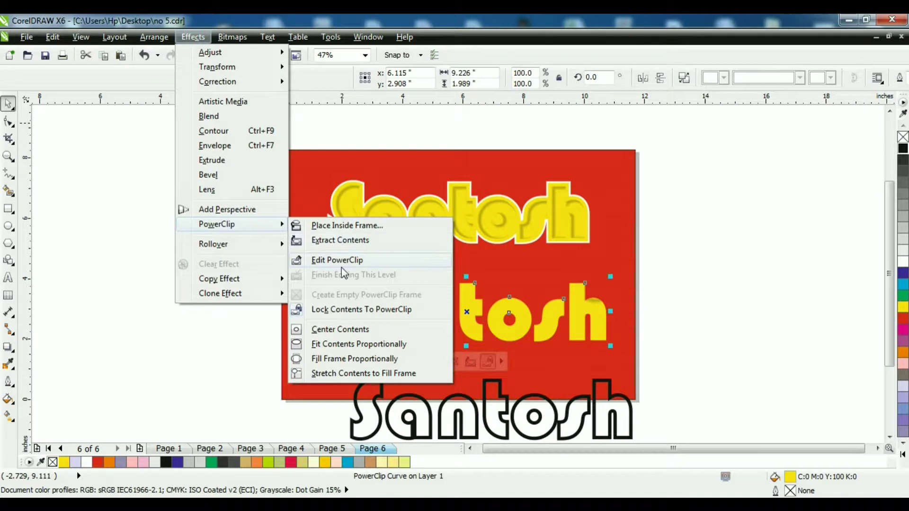
left_click(669, 238)
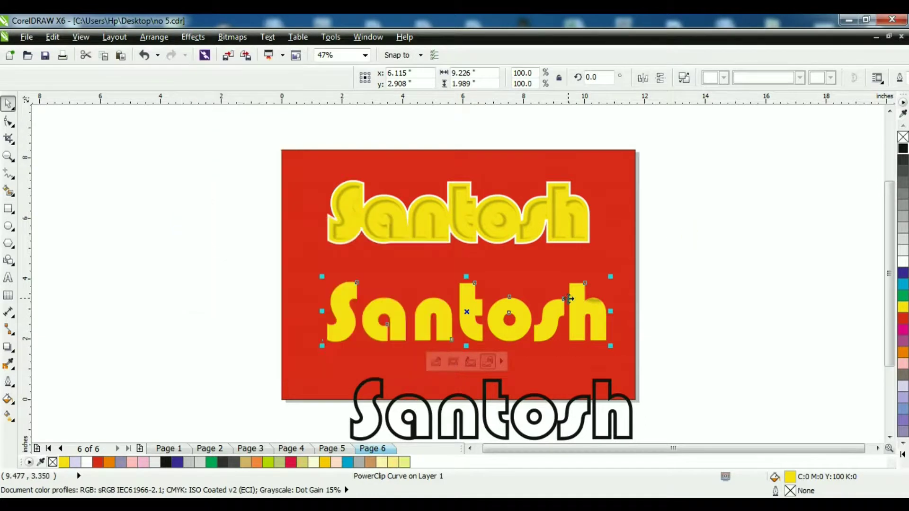
Open the yellow lettering's PowerClip contents and move the shadow so it lines up over the letter outlines
left_click(440, 312, "ctrl")
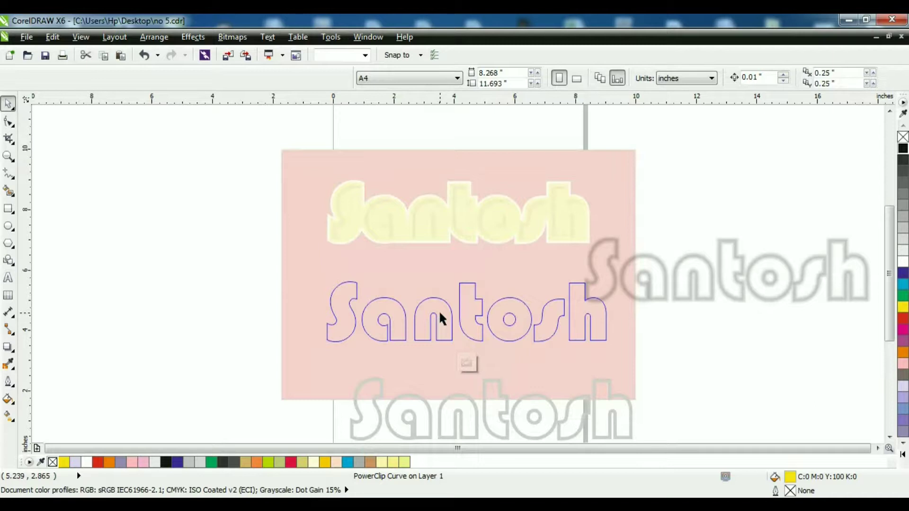
left_click(727, 282)
left_click(727, 281)
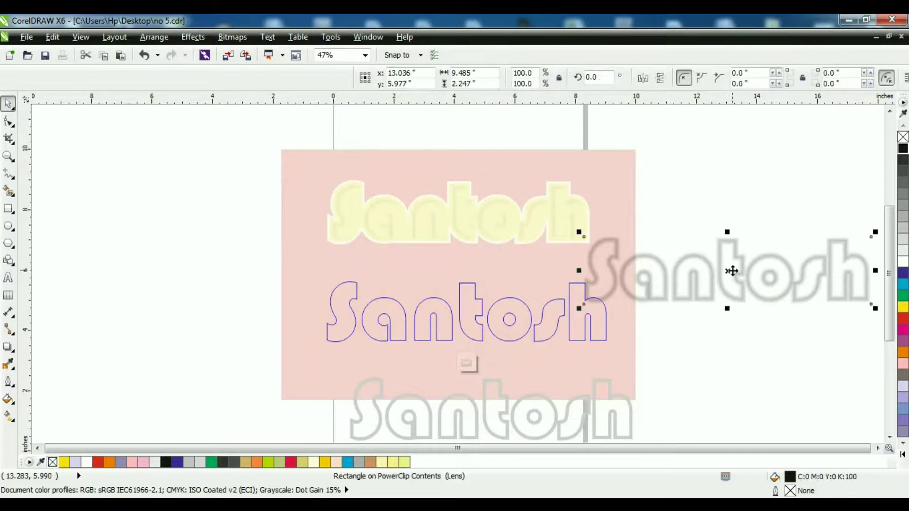
left_click_drag(731, 271, 466, 316)
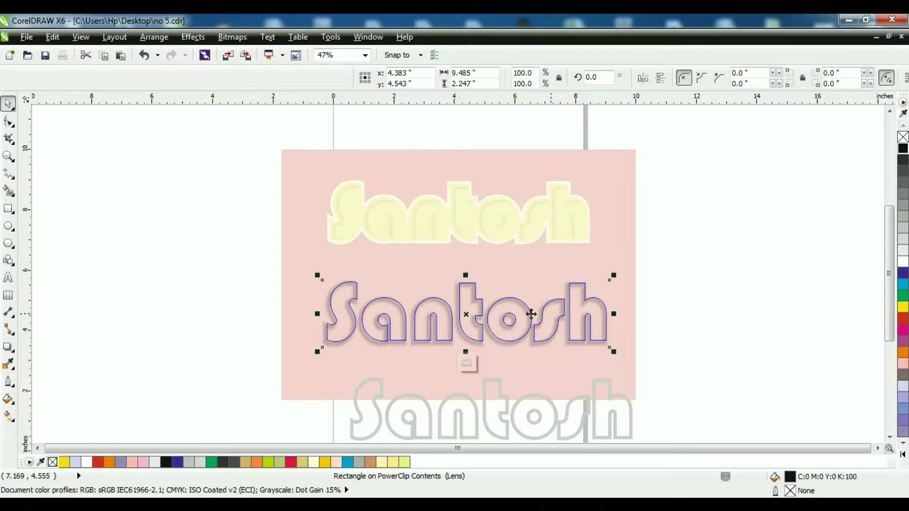
left_click(743, 234)
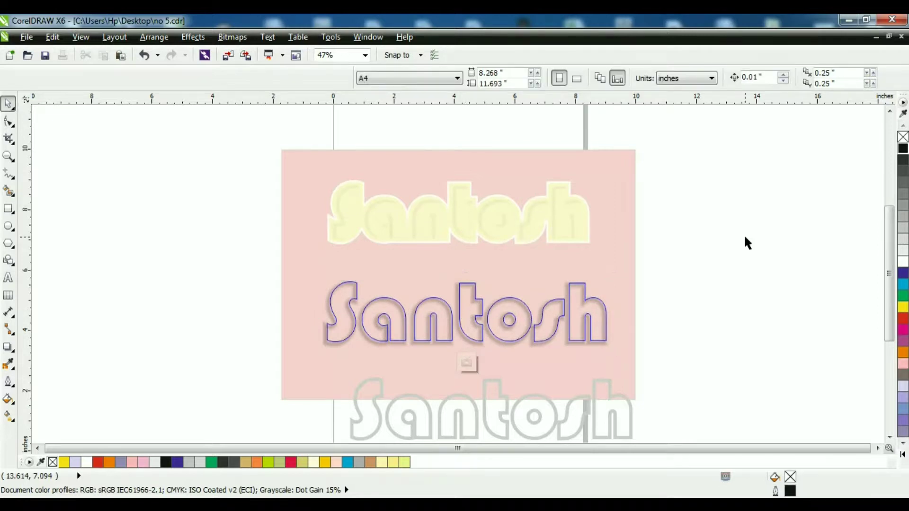
Finish the PowerClip edit, then reopen the yellow lettering's contents and shift the shadow slightly right and down
left_click(743, 234, "ctrl")
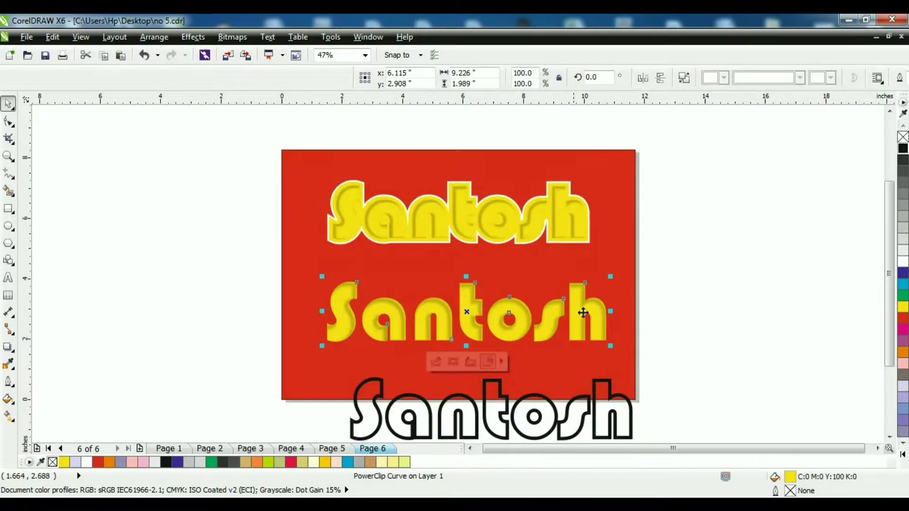
left_click(727, 319)
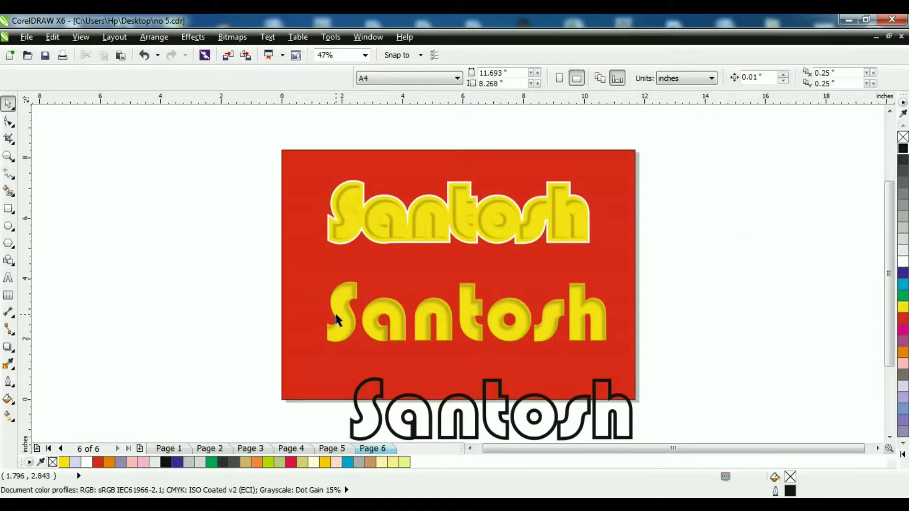
left_click(524, 324)
left_click(414, 339, "ctrl")
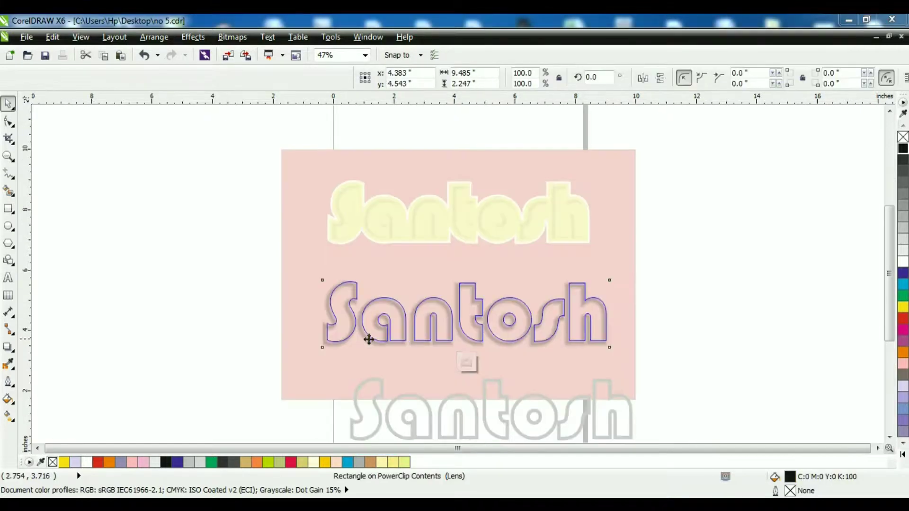
left_click(679, 289)
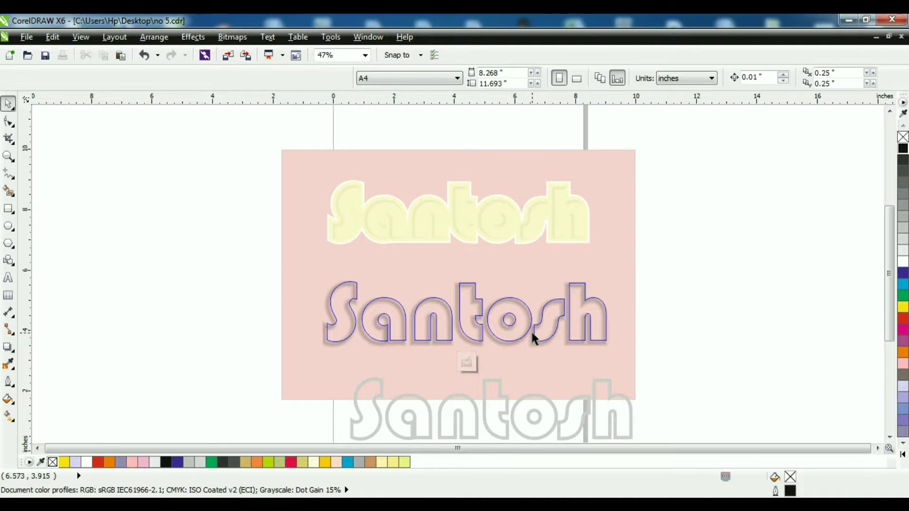
left_click(473, 319)
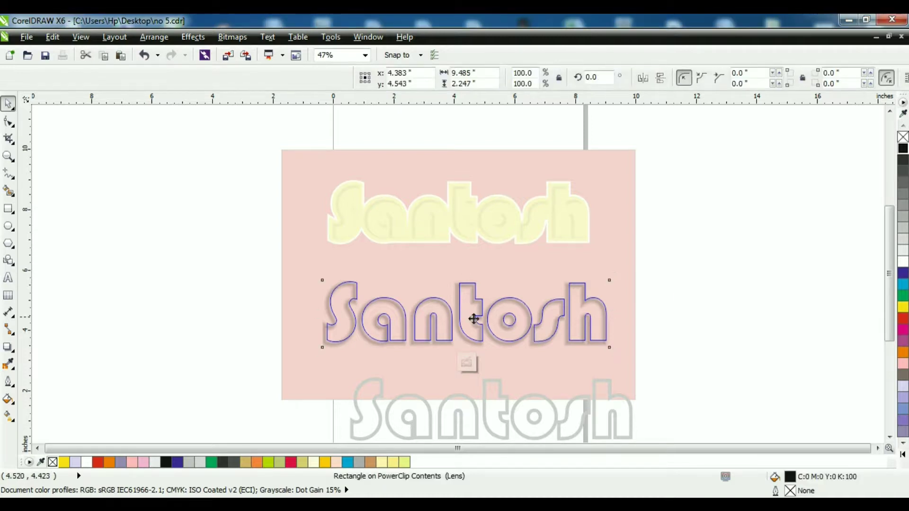
left_click_drag(473, 319, 478, 320)
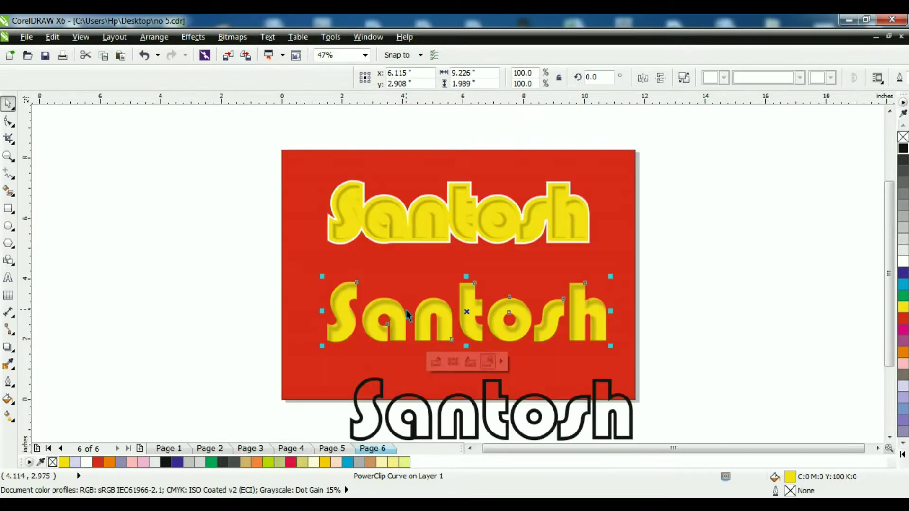
Reopen the PowerClip contents, reposition the shadow's centre to about X 4.361, Y 4.587 inches over the letter outlines, and finish editing
left_click(435, 309, "ctrl")
left_click(444, 316)
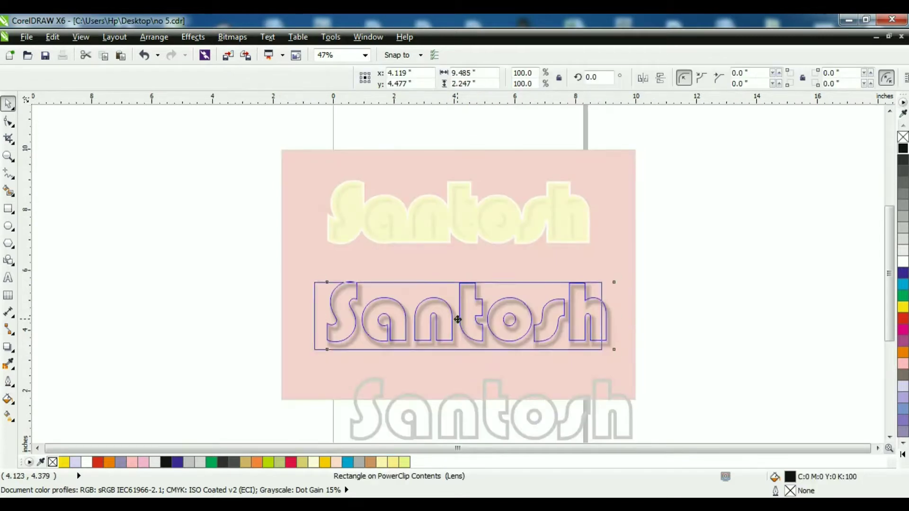
left_click(457, 320)
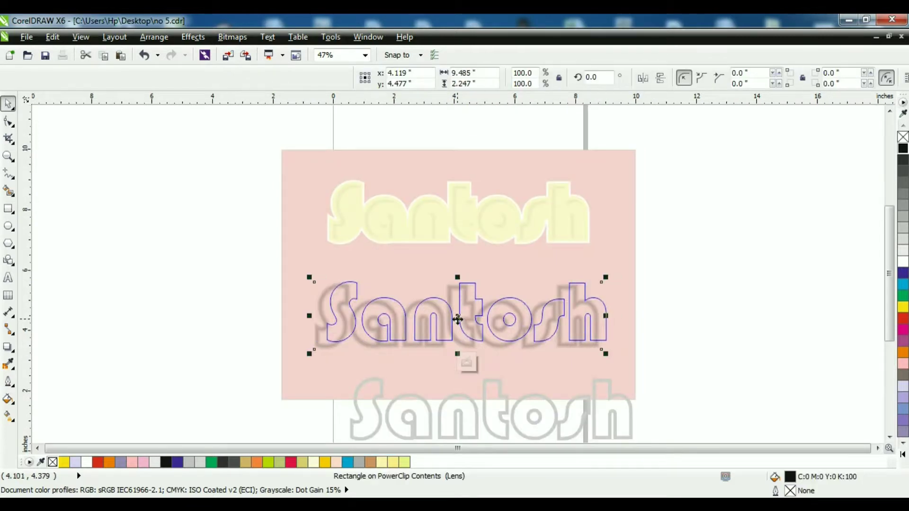
left_click_drag(458, 320, 465, 319)
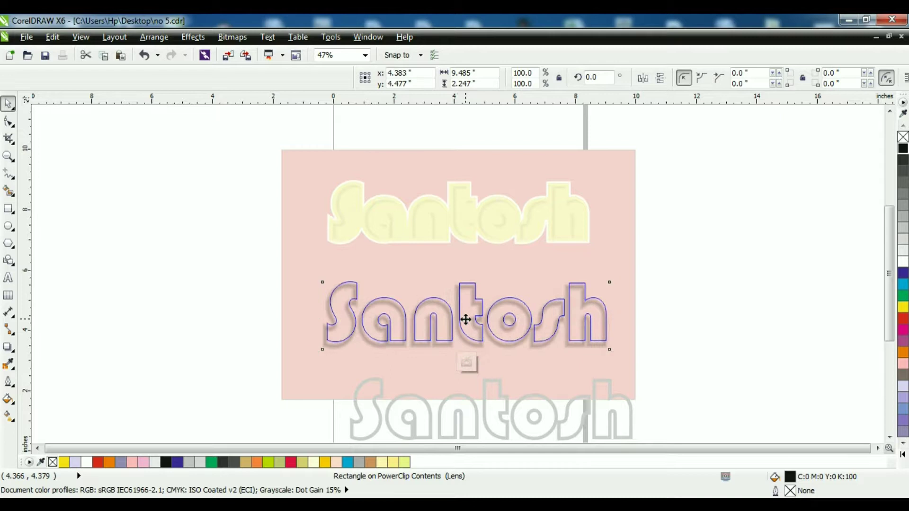
left_click(464, 316)
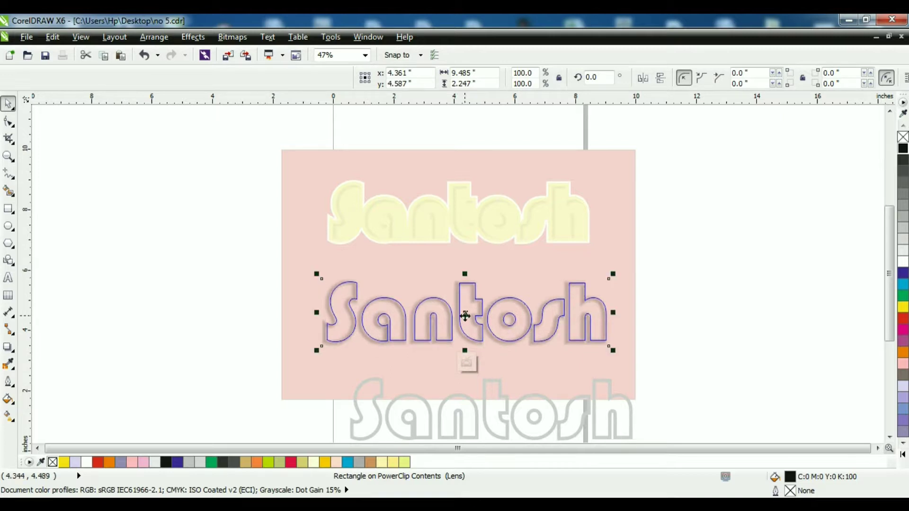
left_click(699, 269)
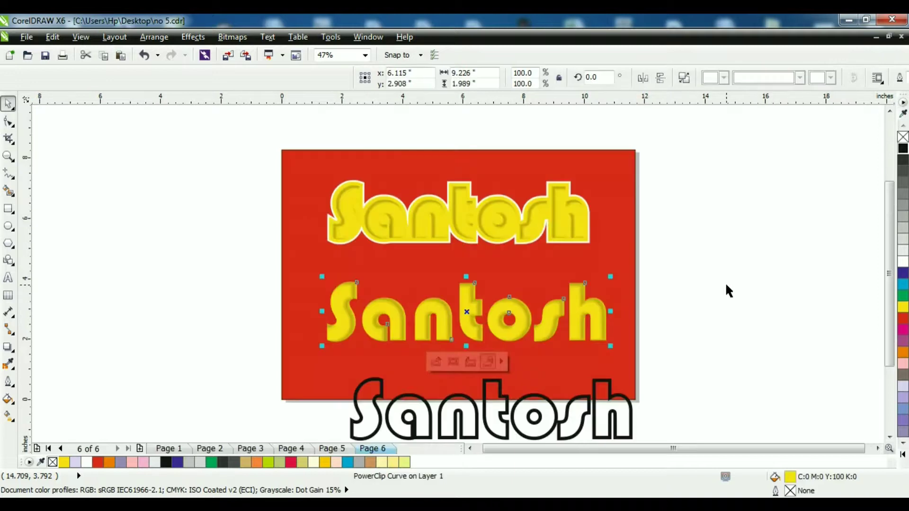
left_click(668, 299)
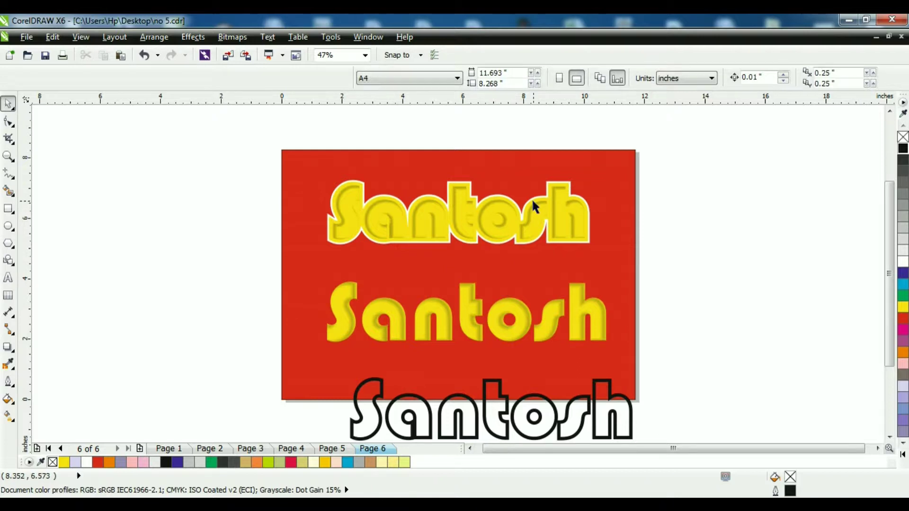
Move the black outlined text to the page's upper right corner and set its outline width to 12 pt
left_click(477, 399)
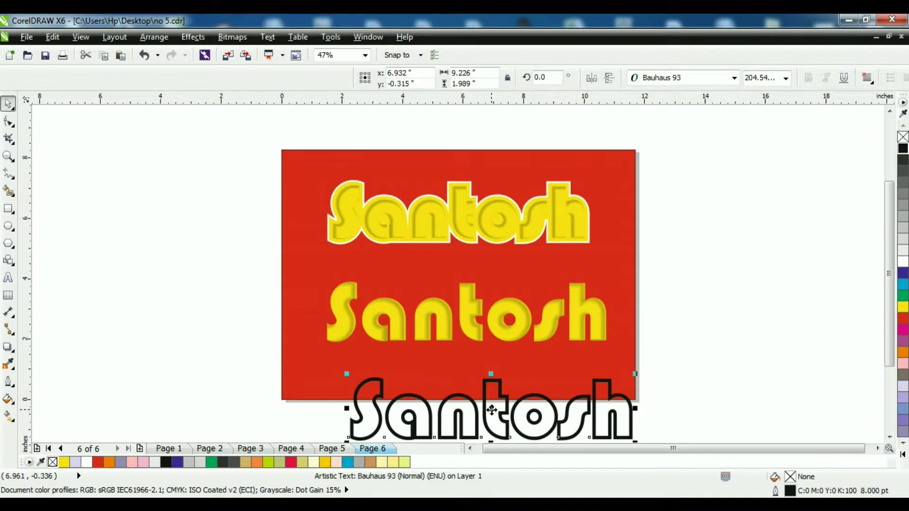
left_click_drag(491, 410, 657, 140)
left_click(8, 380)
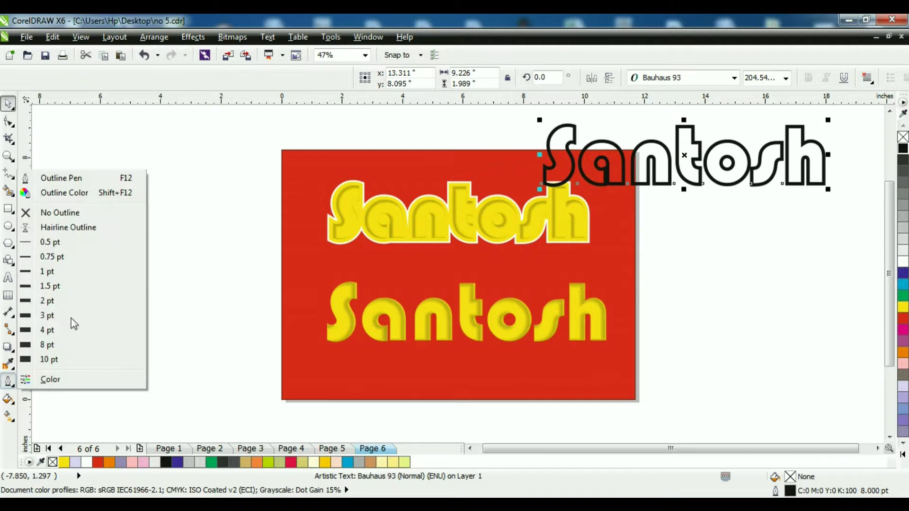
left_click(61, 360)
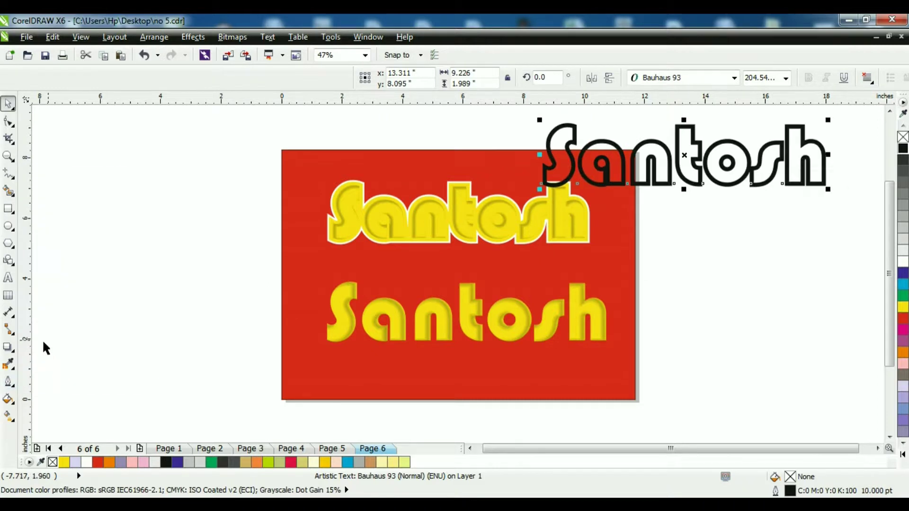
left_click(8, 381)
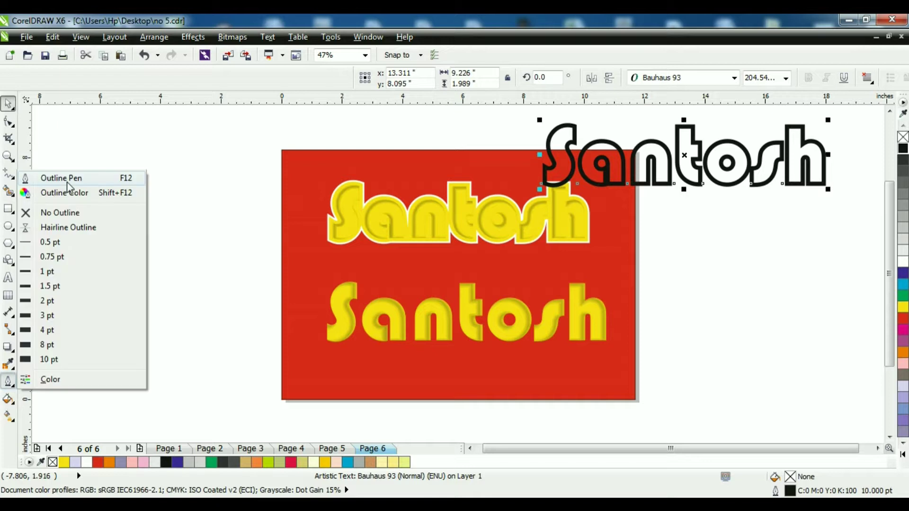
left_click(67, 183)
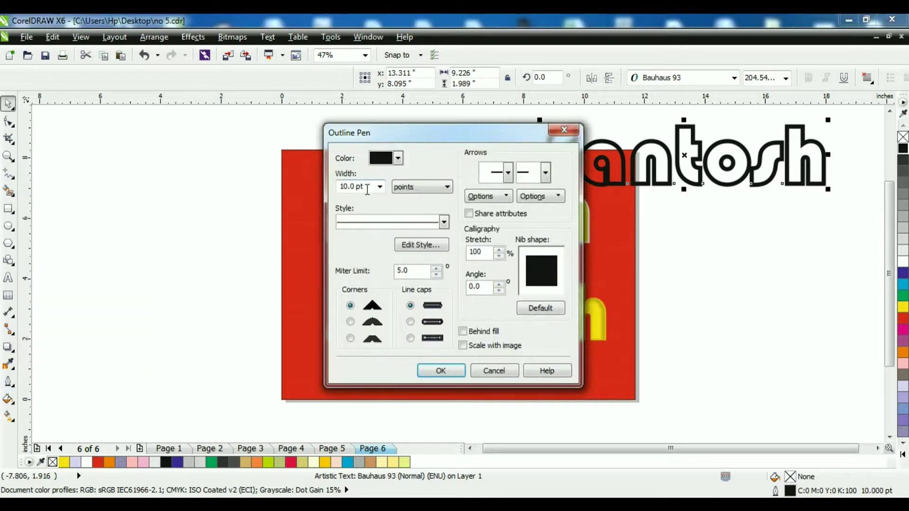
type("12")
key("Return")
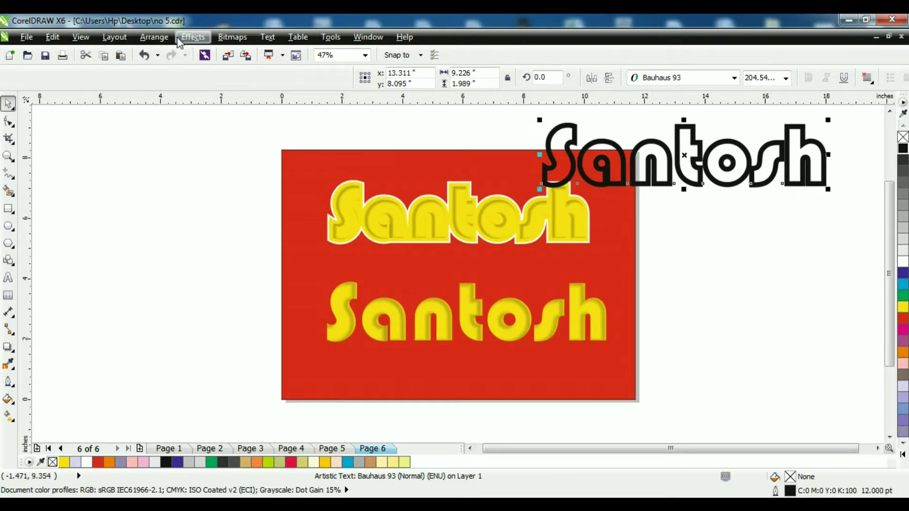
Convert the text's outline to an object and move that object down, clear of the original text
left_click(161, 38)
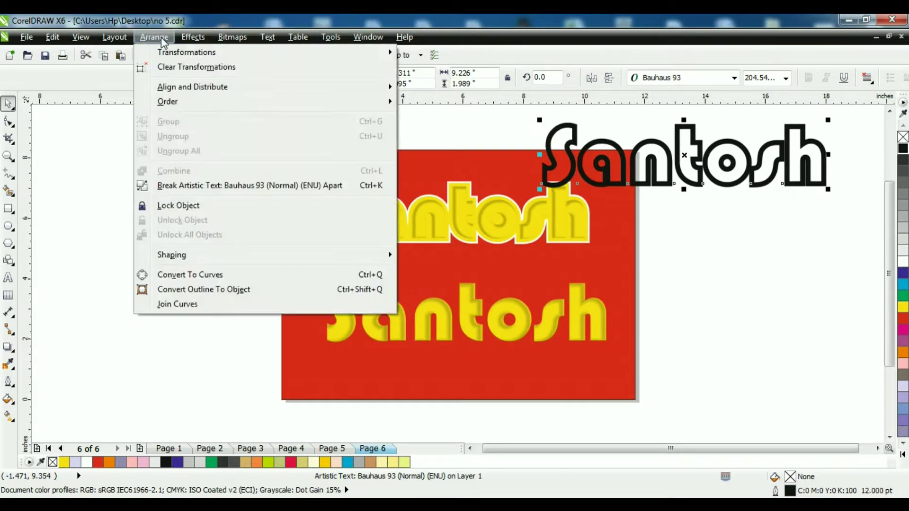
left_click(172, 290)
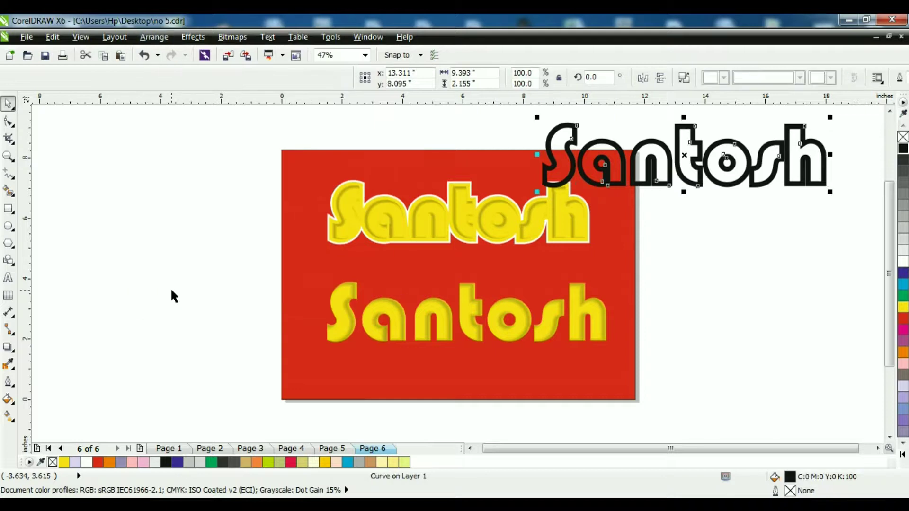
left_click(171, 296)
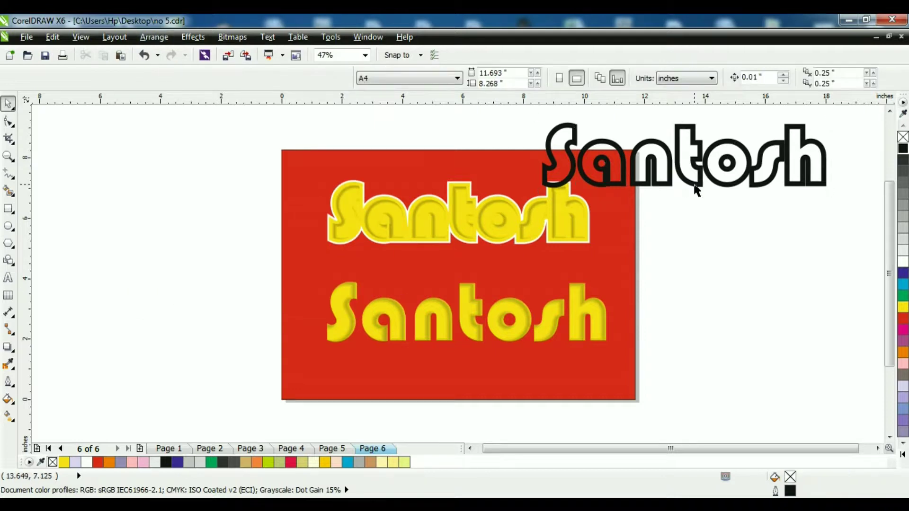
left_click_drag(696, 188, 714, 268)
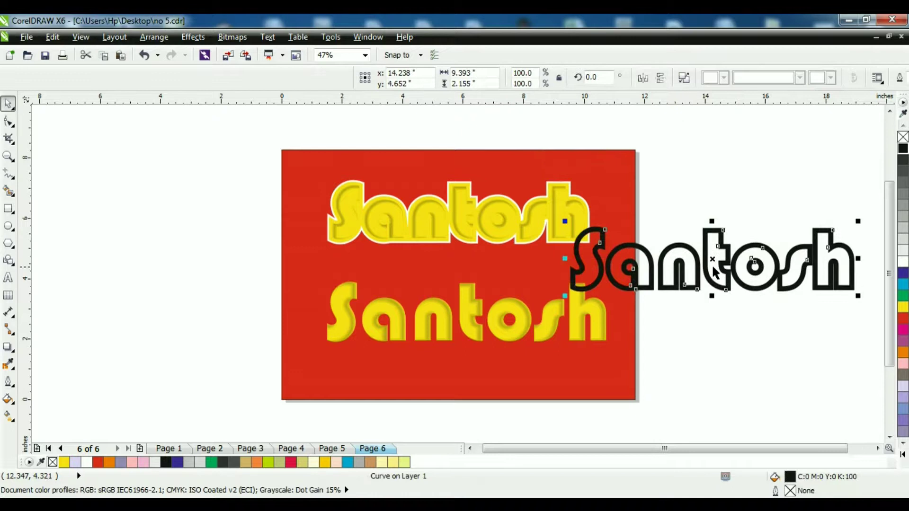
Fill the leftover original text with 80% black and delete it
key("Tab")
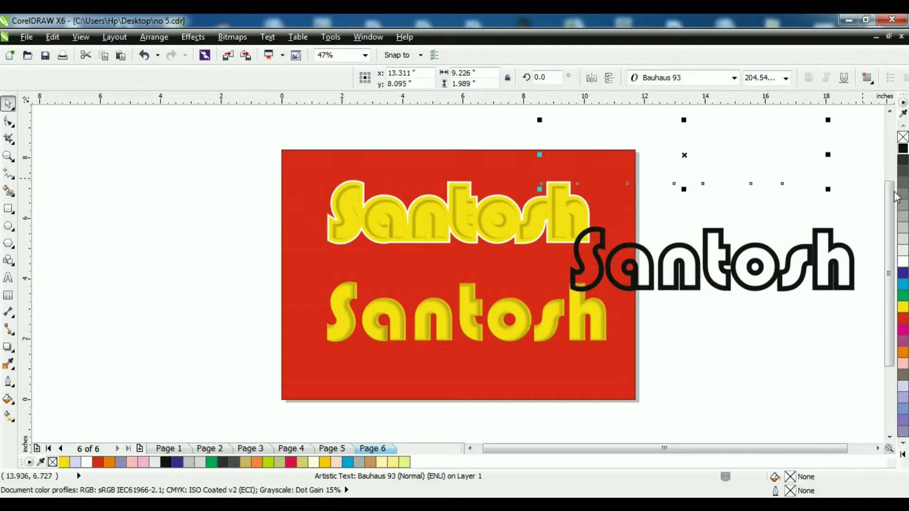
left_click(903, 170)
left_click(752, 287)
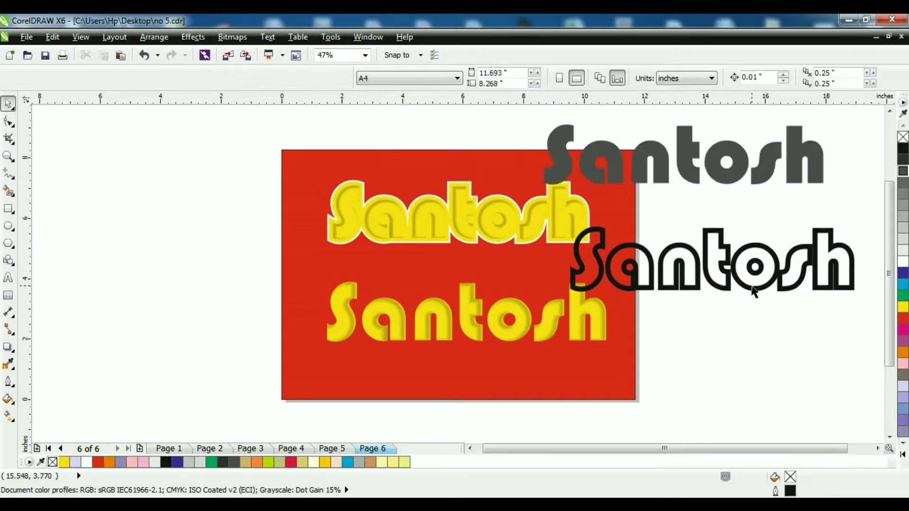
left_click(767, 171)
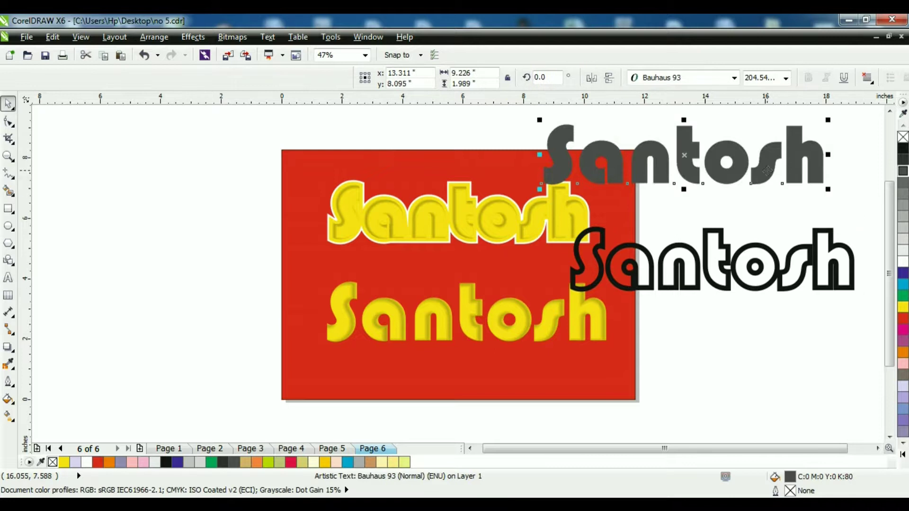
key("Delete")
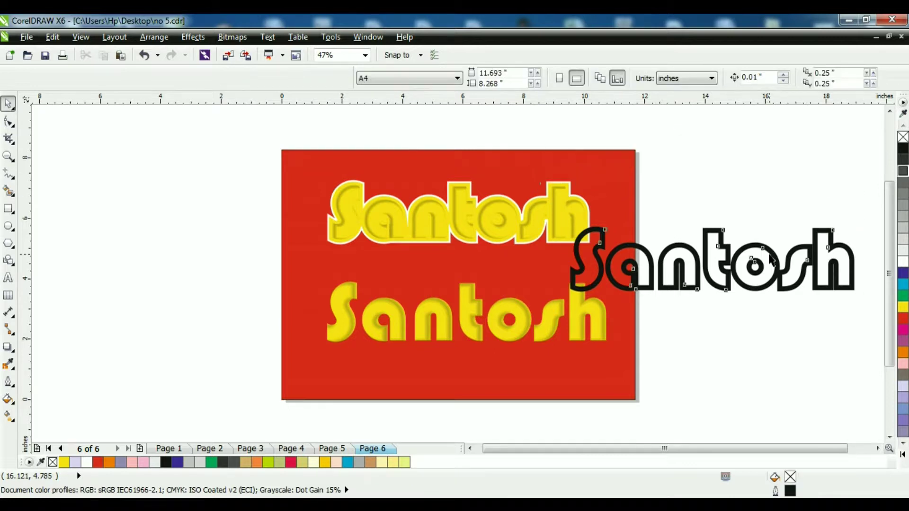
Move the black outline lettering back up, break it apart, and weld the pieces into one solid silhouette
left_click_drag(770, 259, 743, 147)
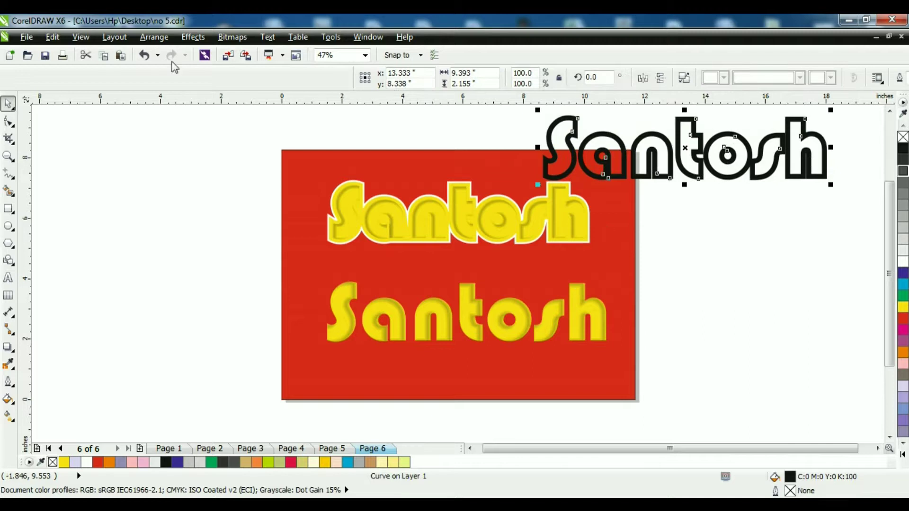
left_click(152, 38)
left_click(179, 186)
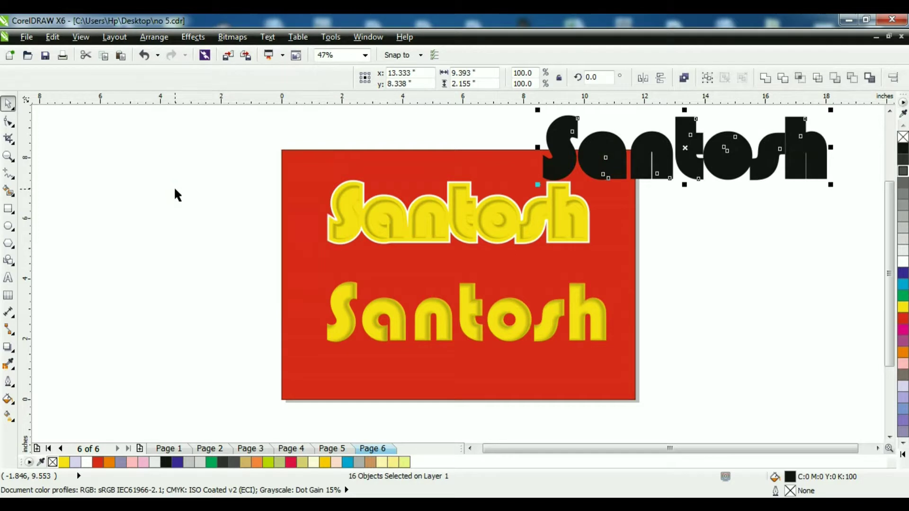
left_click(154, 37)
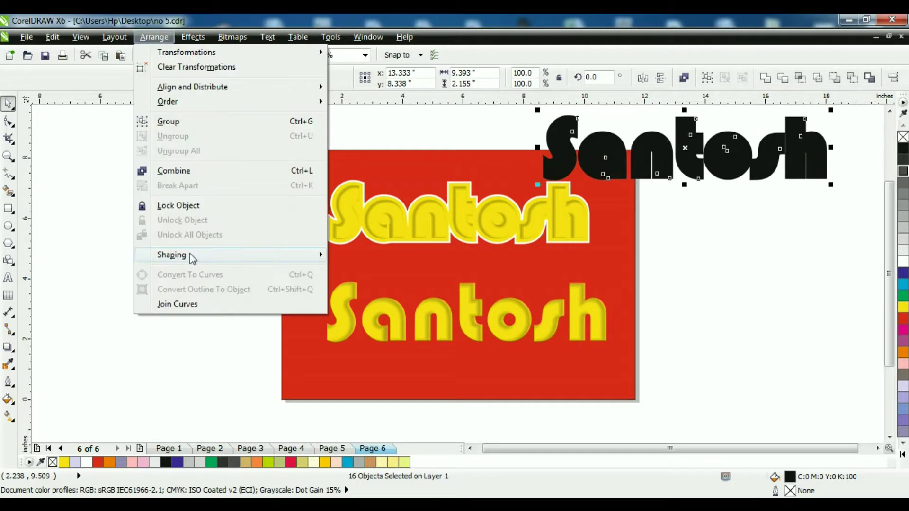
left_click(376, 256)
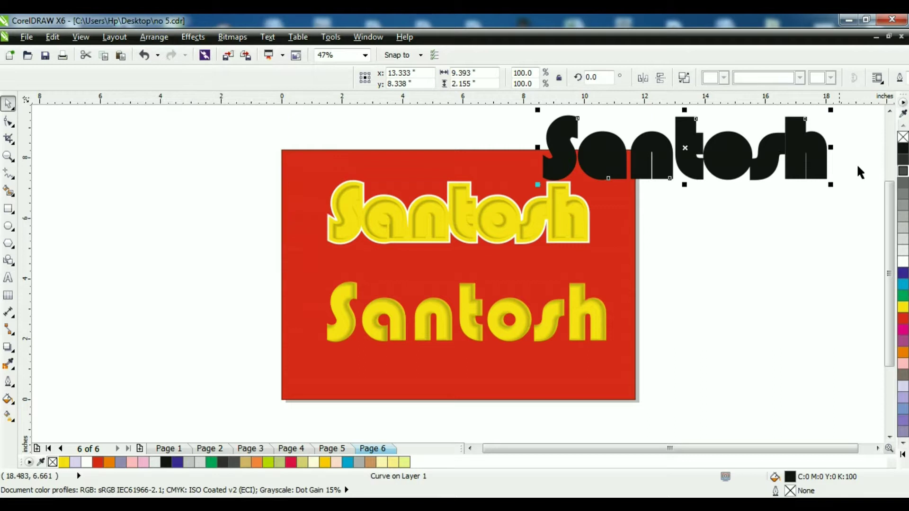
Remove the welded silhouette's fill and give it a black hairline outline
left_click(902, 137)
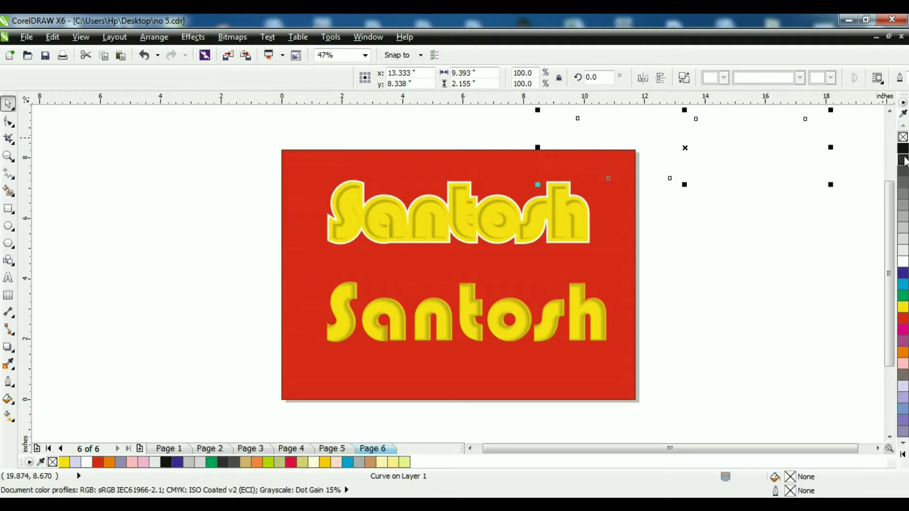
right_click(902, 148)
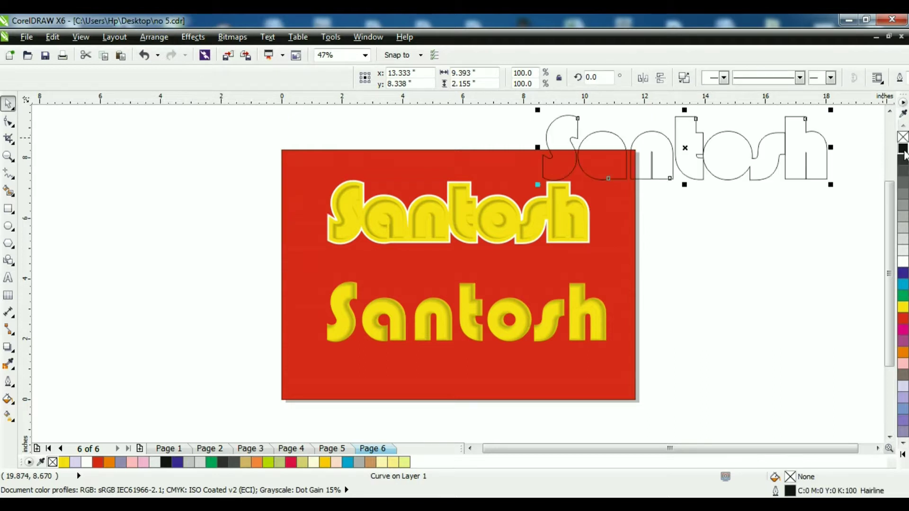
left_click(706, 229)
Move the silhouette outline onto the lower yellow lettering and align both objects on their centres
left_click_drag(692, 152, 540, 322)
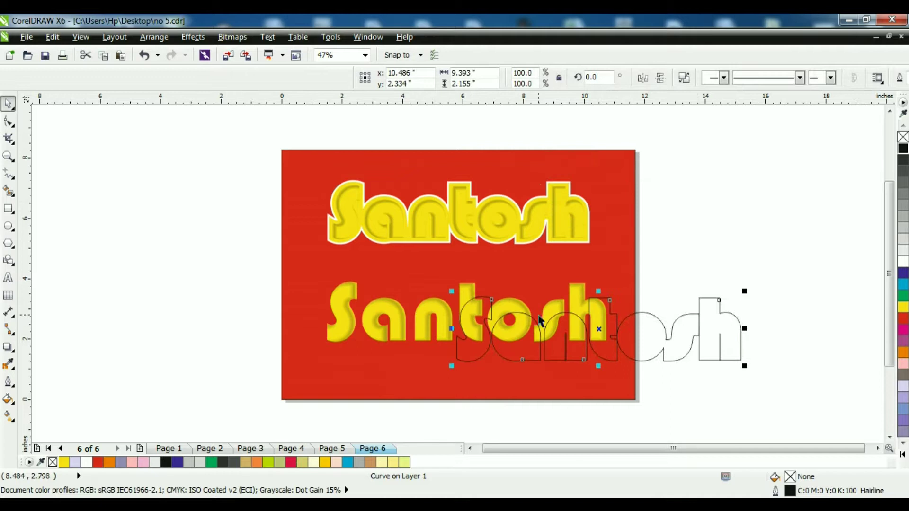
left_click_drag(230, 271, 798, 380)
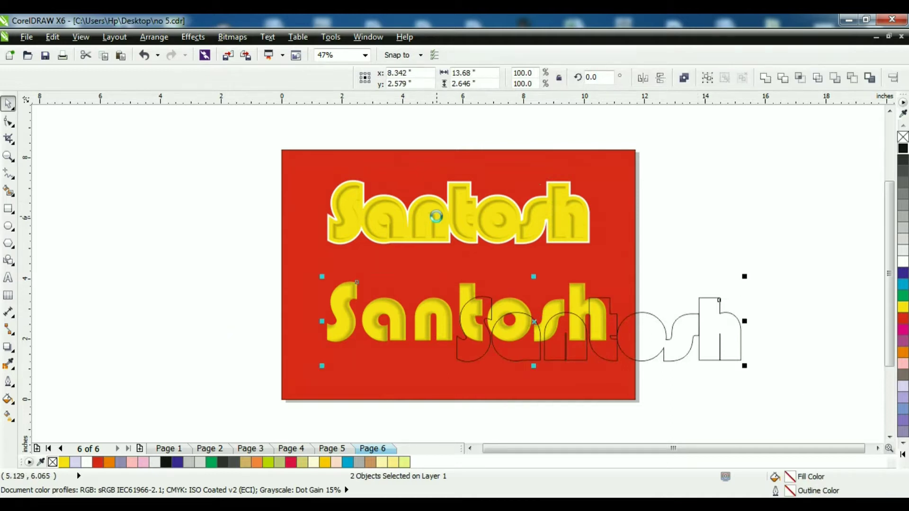
left_click(734, 251)
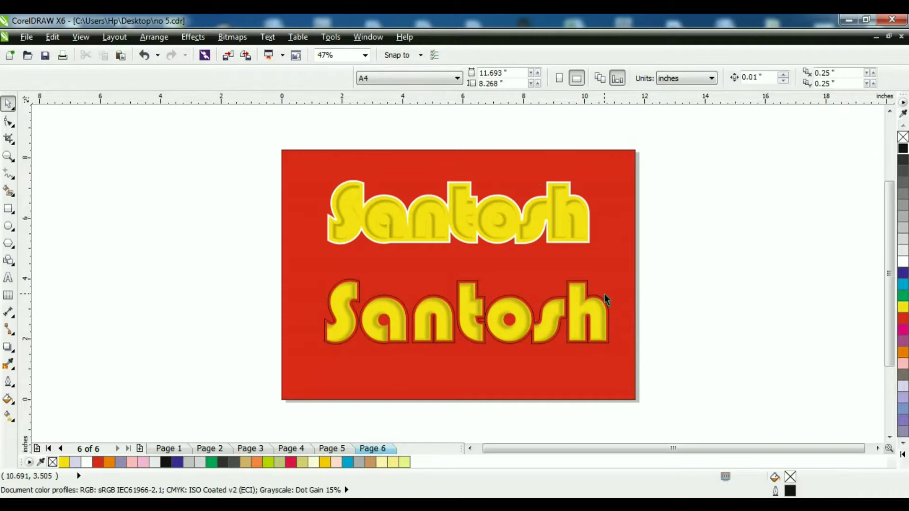
Try filling the welded silhouette outline around the lower lettering with yellow, and undo the fill
left_click_drag(264, 256, 688, 381)
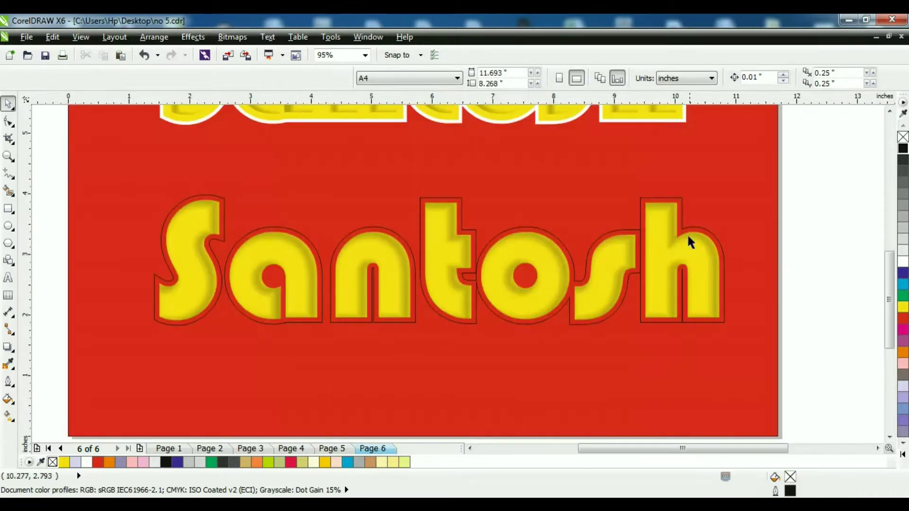
left_click(676, 203)
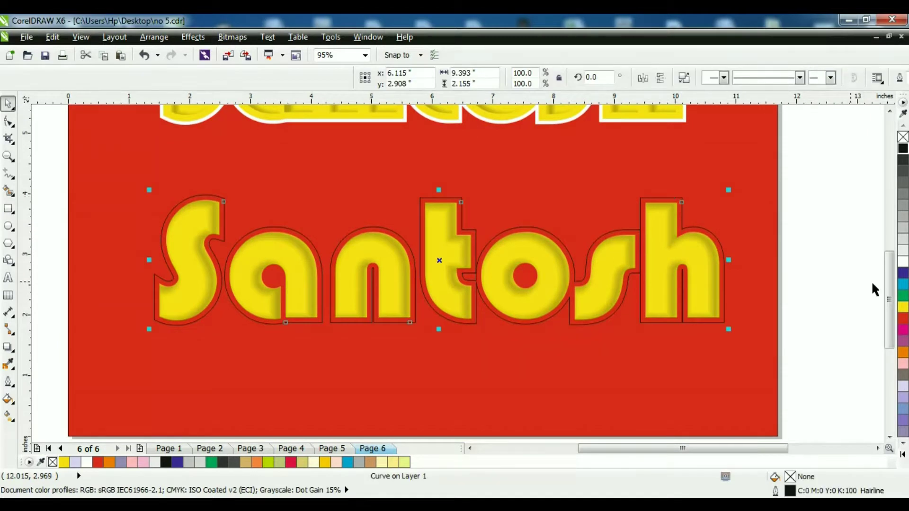
left_click(902, 309)
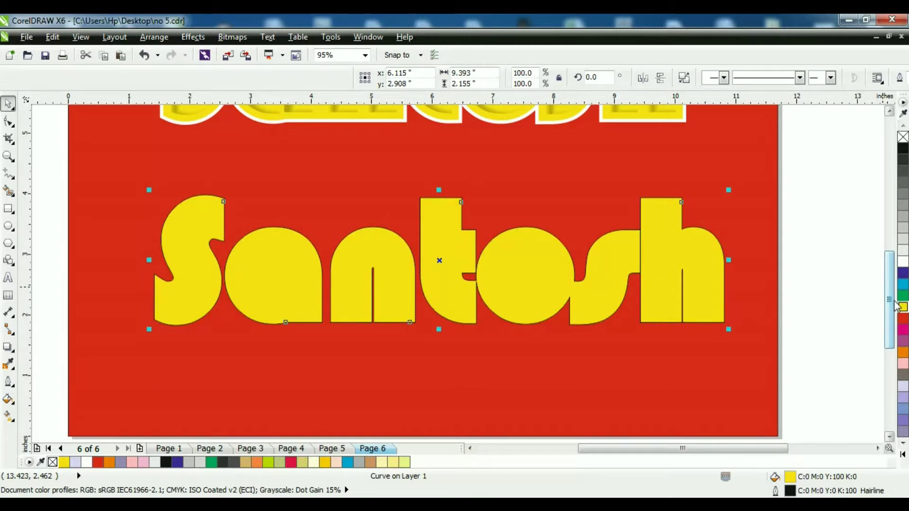
key("ctrl+z")
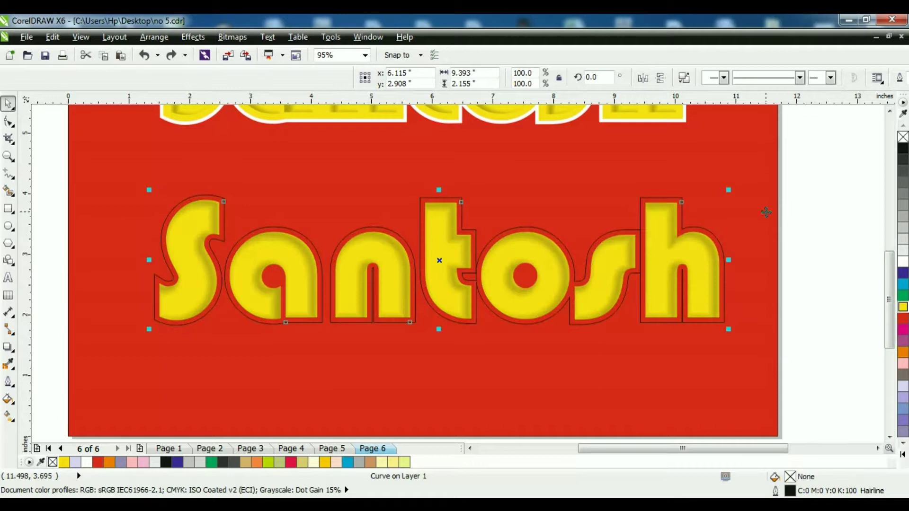
Bring the shadow-clipped yellow lettering in front of the silhouette outline
double_click(655, 217)
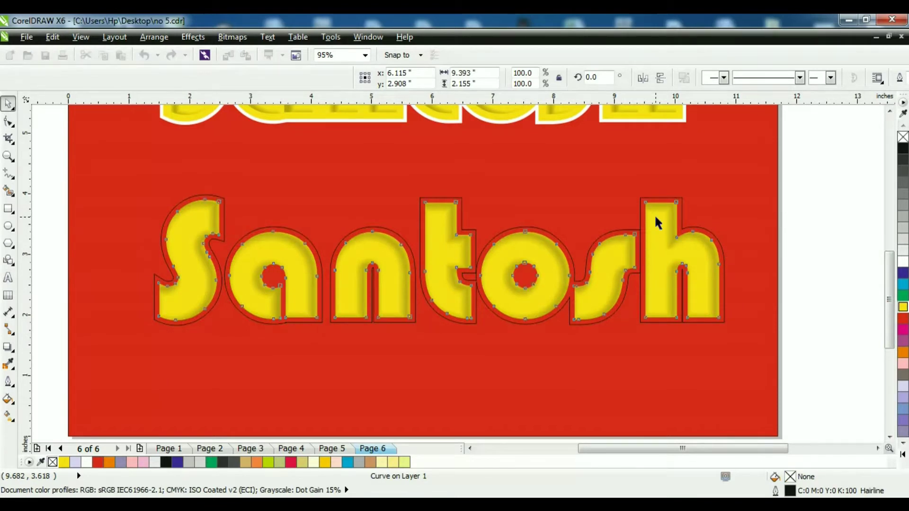
left_click(655, 218)
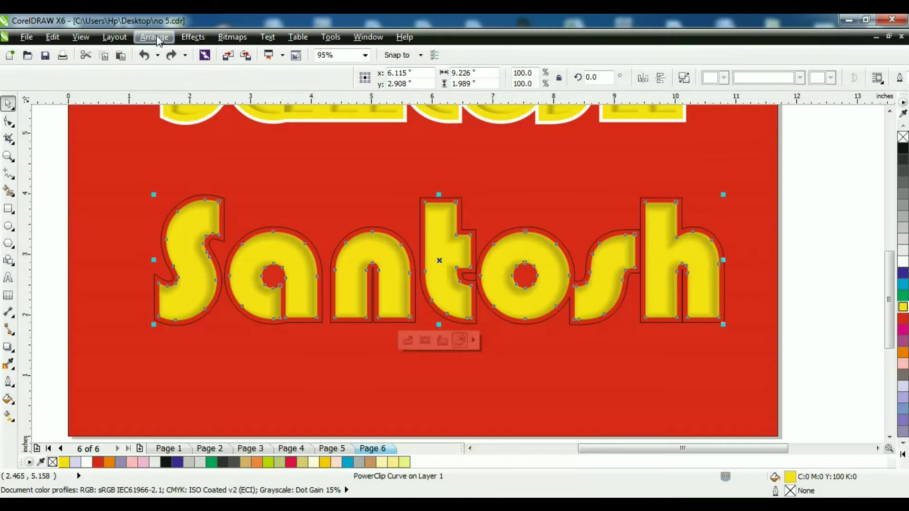
left_click(155, 37)
mouse_move(284, 101)
left_click(373, 103)
left_click(811, 203)
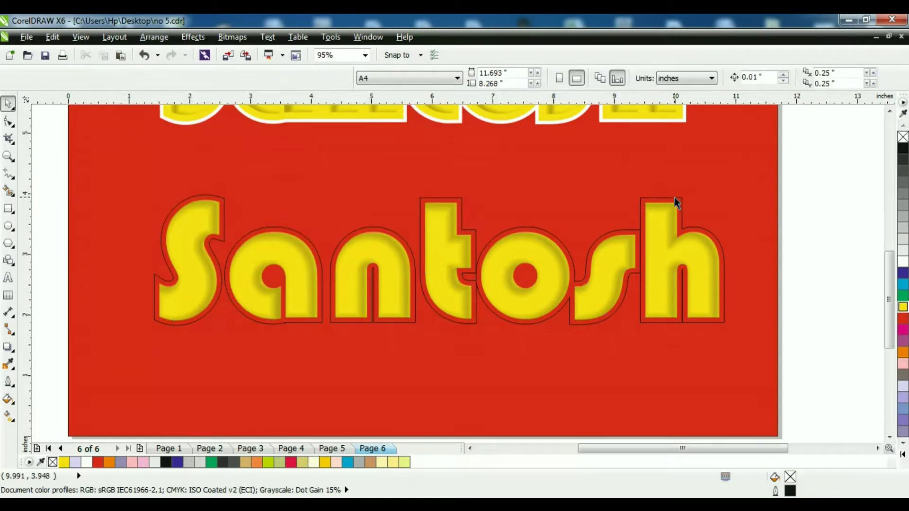
Fill the silhouette behind the lower lettering with yellow and give it a white 3 pt outline
left_click(673, 205)
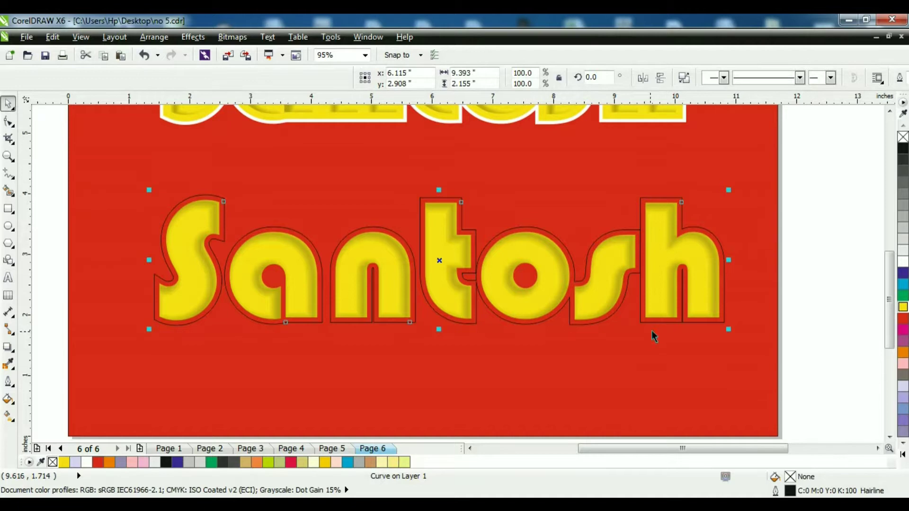
left_click(903, 308)
right_click(900, 265)
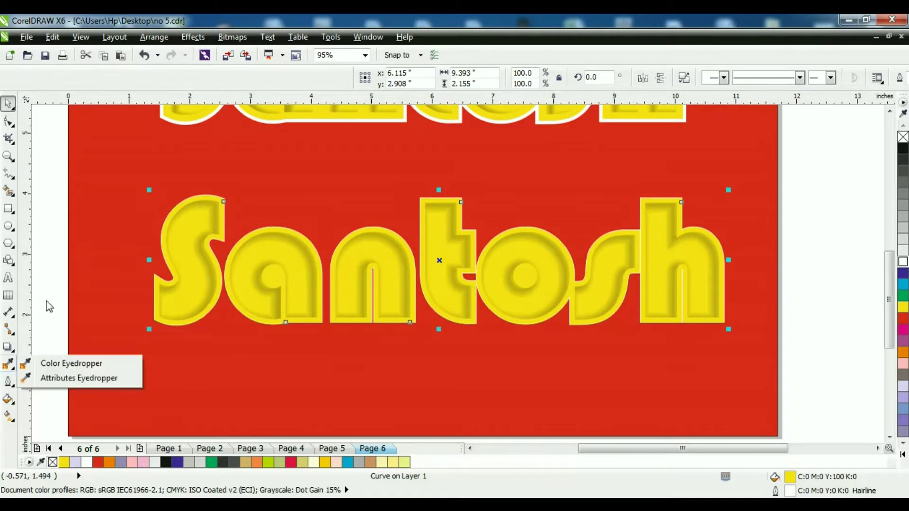
left_click(8, 381)
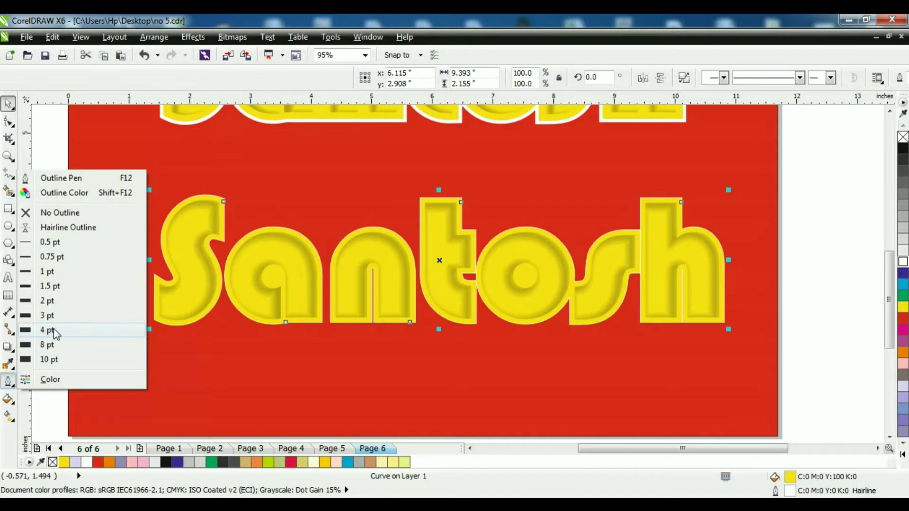
left_click(53, 316)
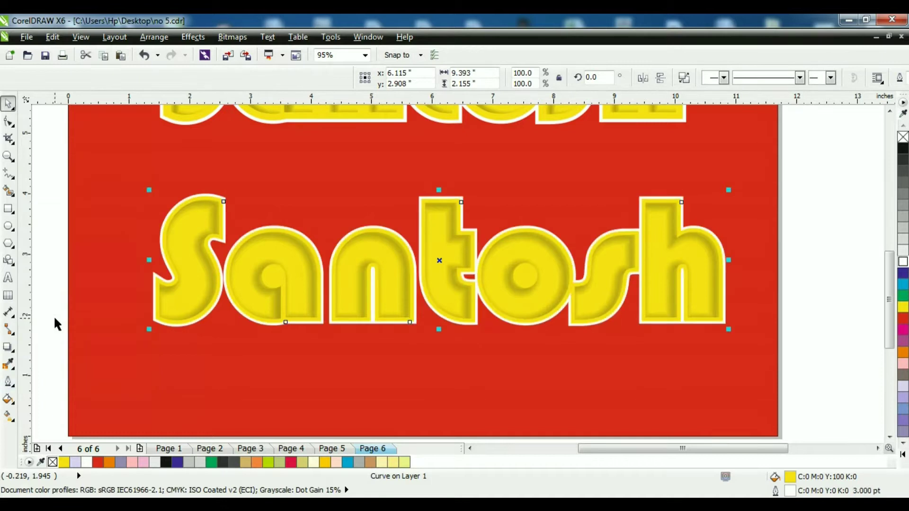
left_click(798, 231)
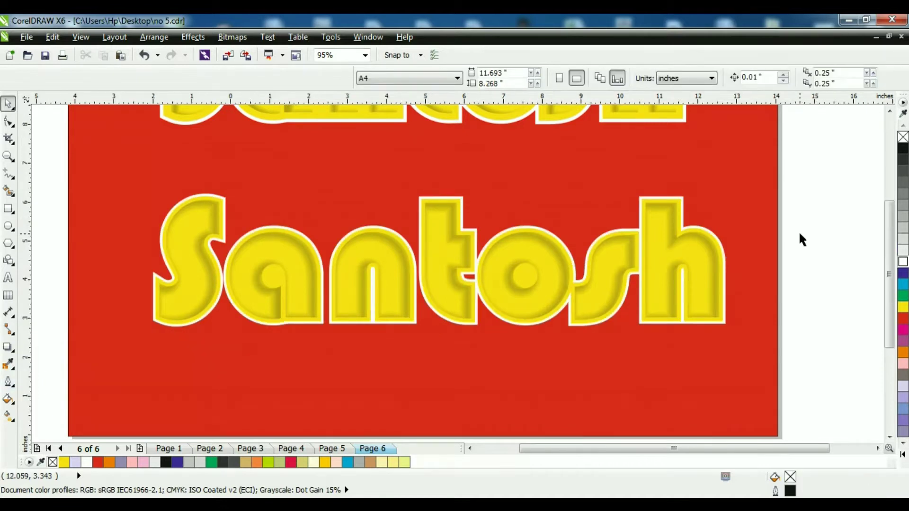
Preview the whole page full screen and compare the lettering with the finished design on page 5
key("shift+F4")
key("F9")
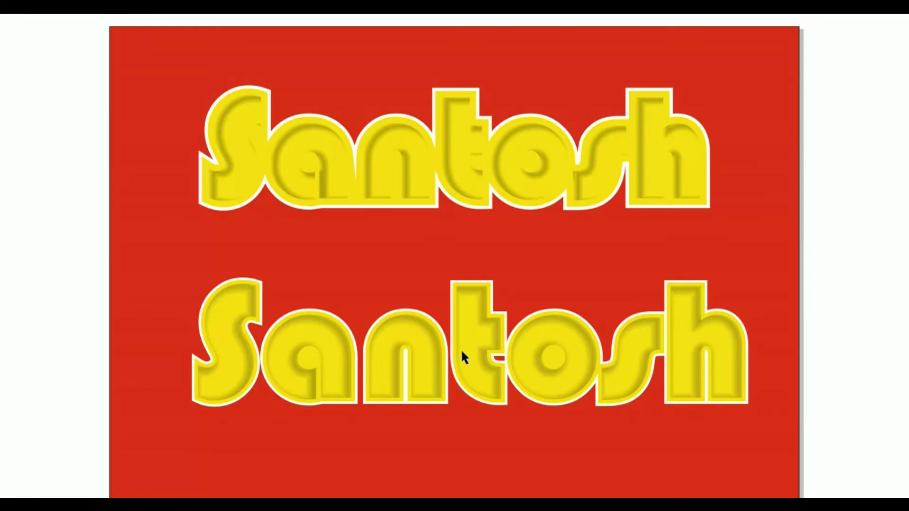
key("F9")
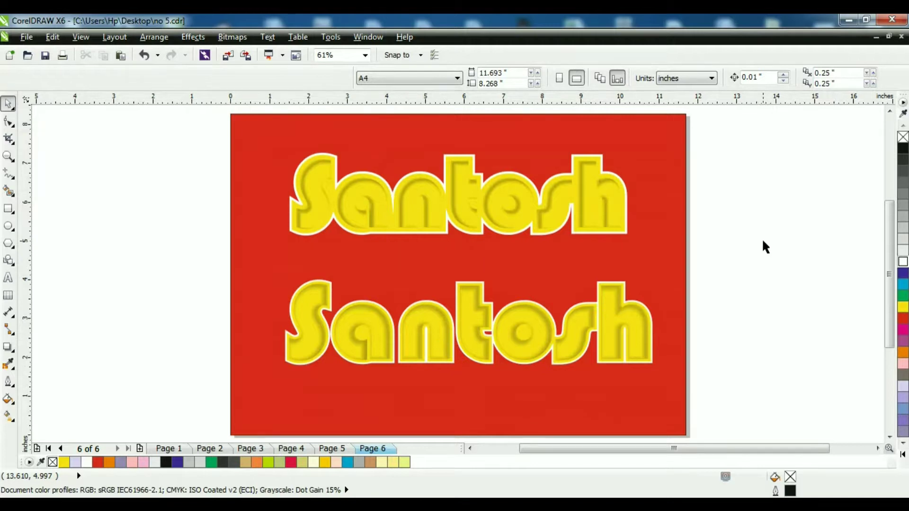
left_click(331, 450)
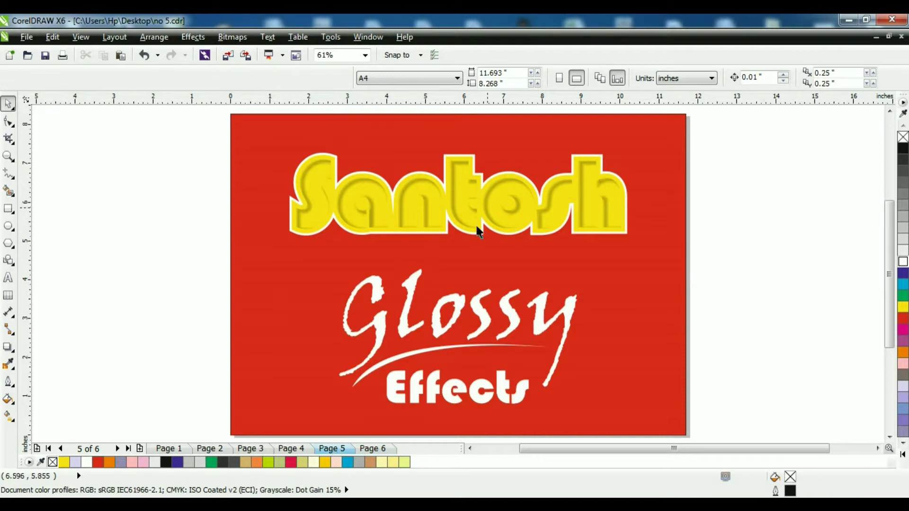
key("Page_Down")
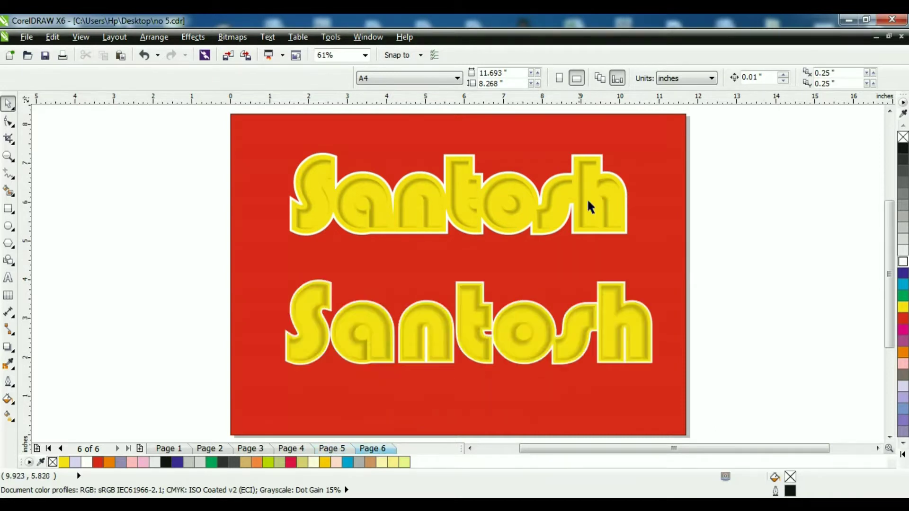
Delete the upper yellow lettering and move the lower lettering with its border up into its place
left_click_drag(164, 134, 749, 247)
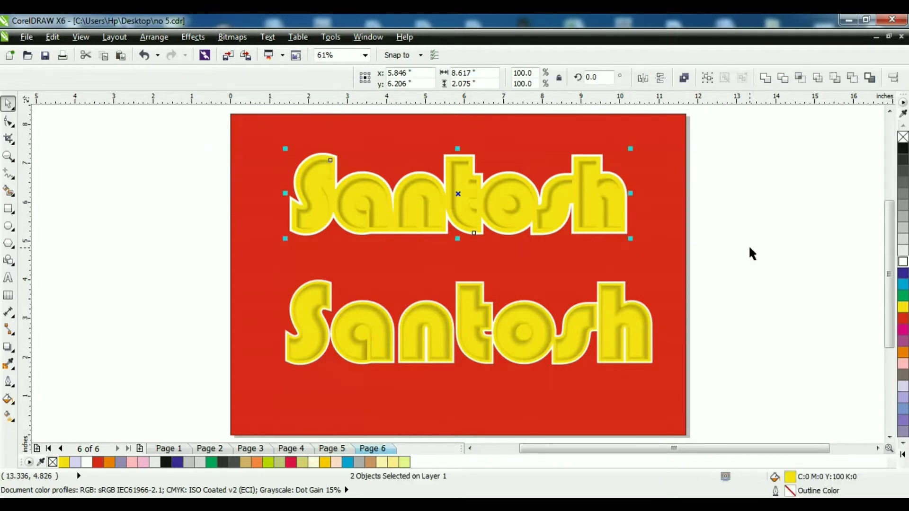
key("Delete")
left_click_drag(191, 260, 804, 403)
left_click_drag(471, 326, 462, 185)
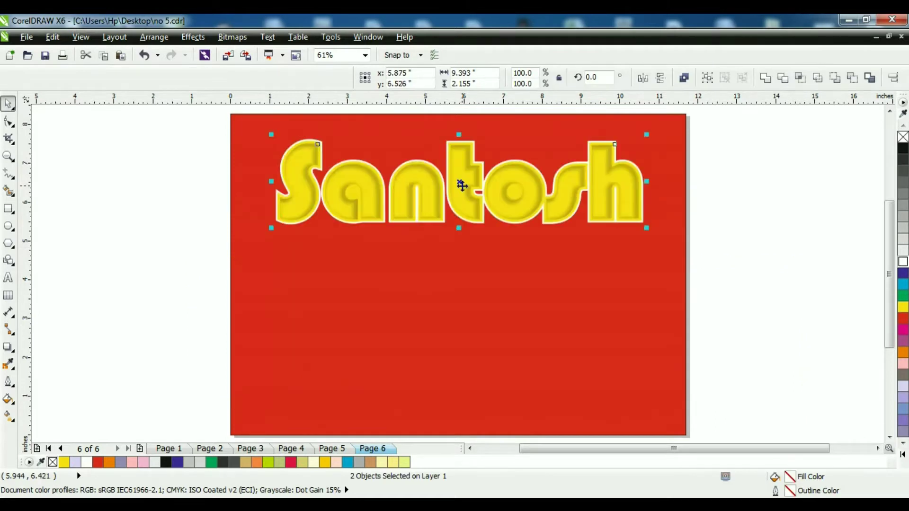
Check the reference design on page 5 and add the text "Glossy" below the lettering on page 6
left_click(329, 452)
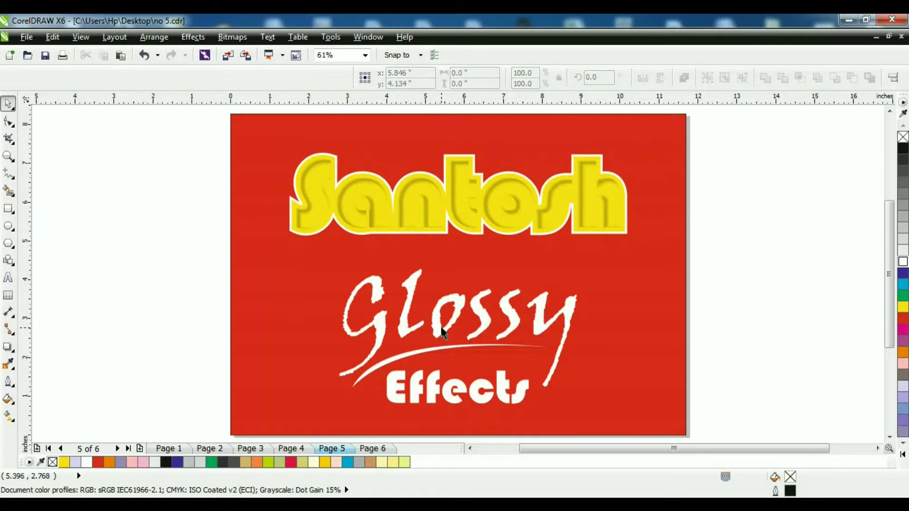
left_click(371, 448)
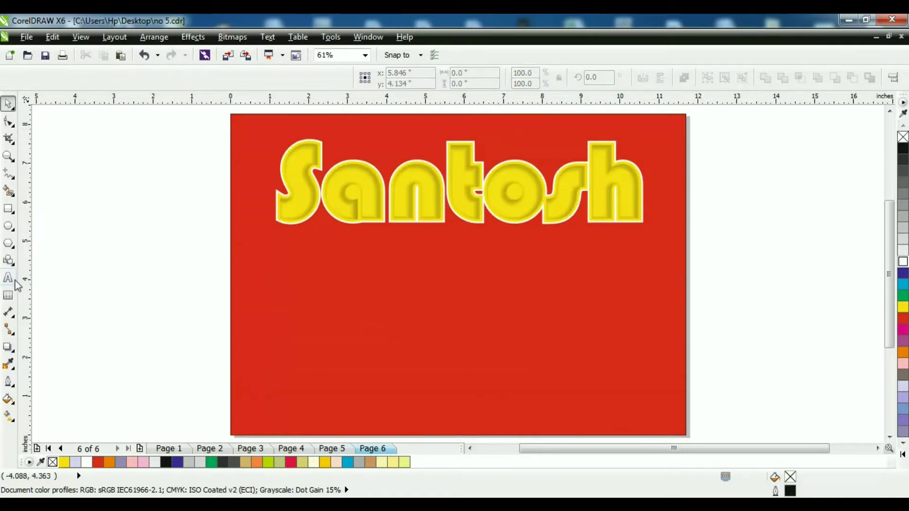
key("F8")
left_click(325, 296)
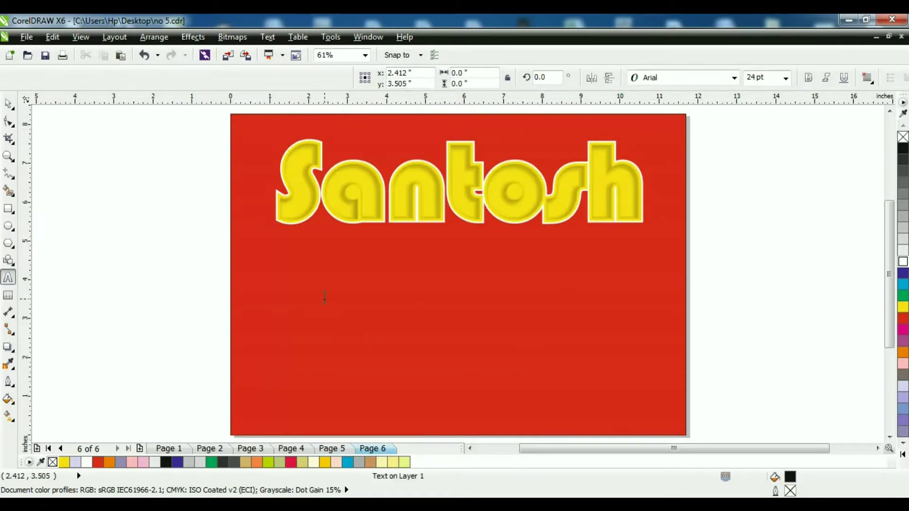
type("Glossy")
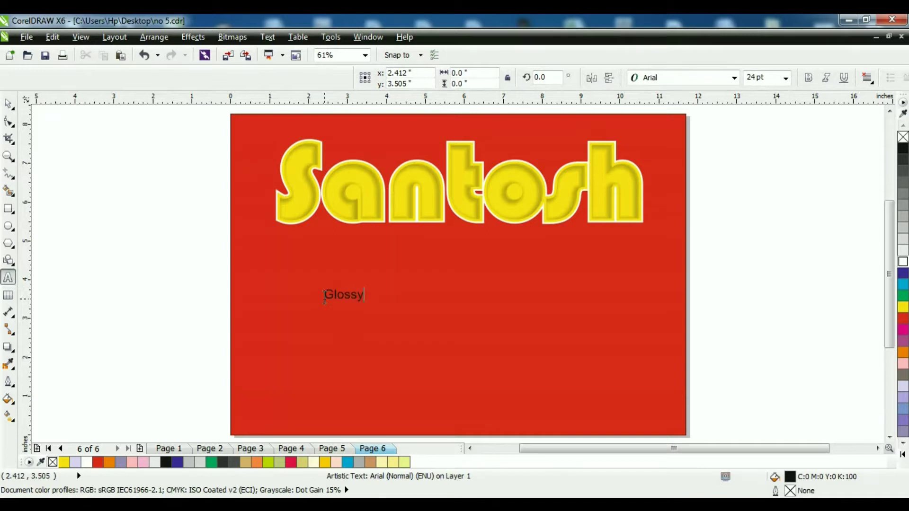
Enlarge the "Glossy" text to about 99 pt and set its font to Viner Hand ITC
left_click(9, 104)
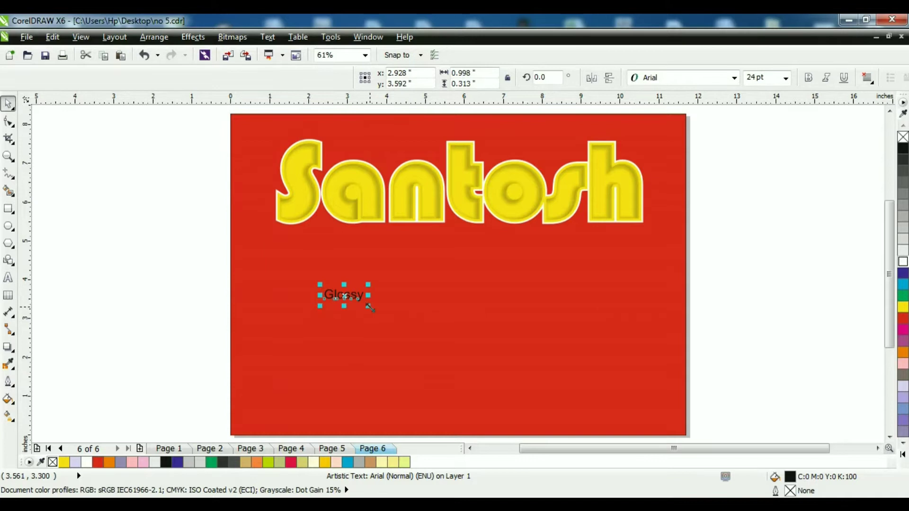
left_click_drag(370, 308, 490, 344)
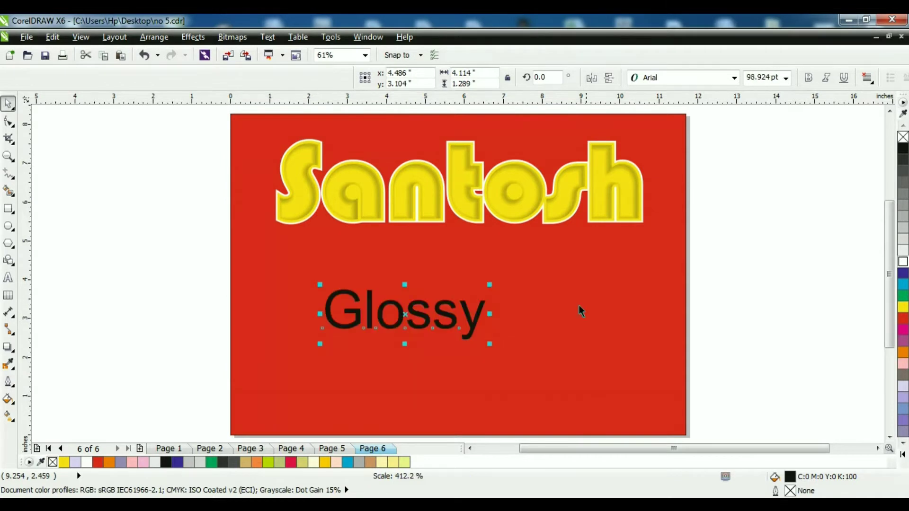
left_click(733, 78)
left_click(705, 118)
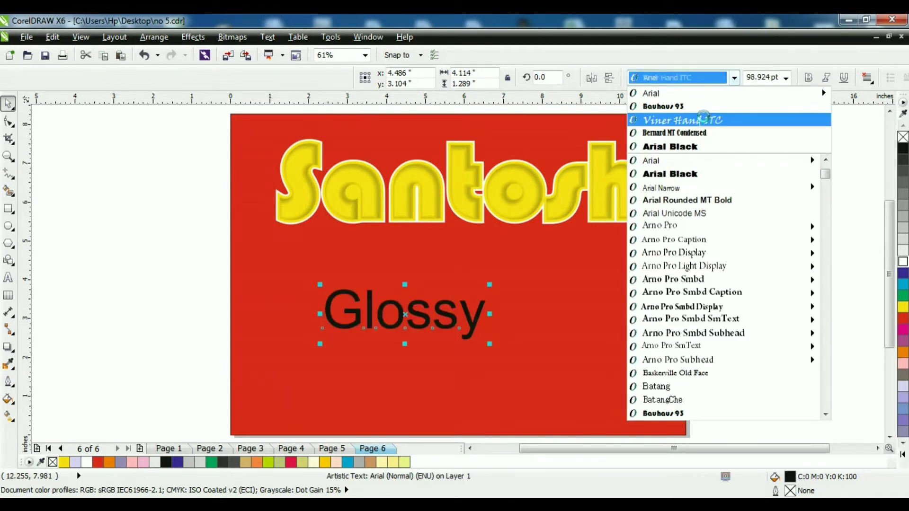
Move the "Glossy" text beneath the middle of the lettering and enlarge it to about 160 pt
left_click_drag(385, 323, 458, 302)
left_click_drag(538, 342, 630, 359)
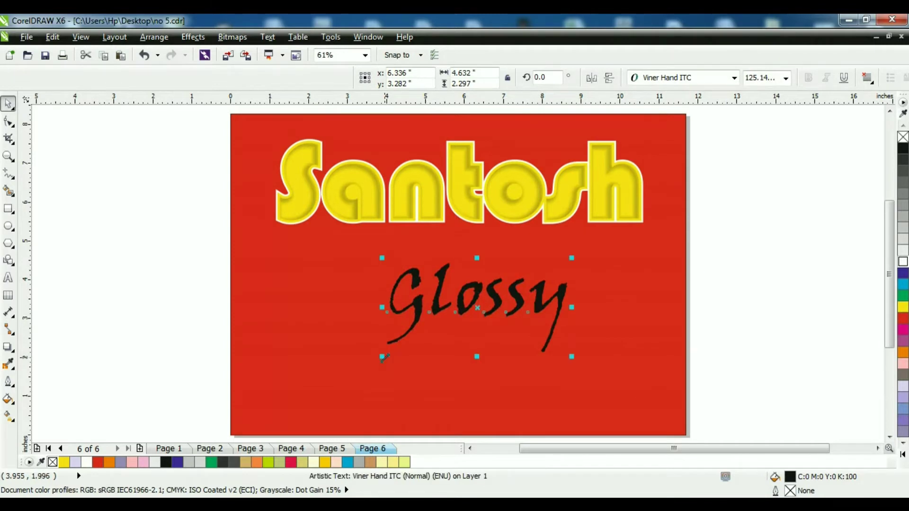
left_click_drag(383, 356, 333, 381)
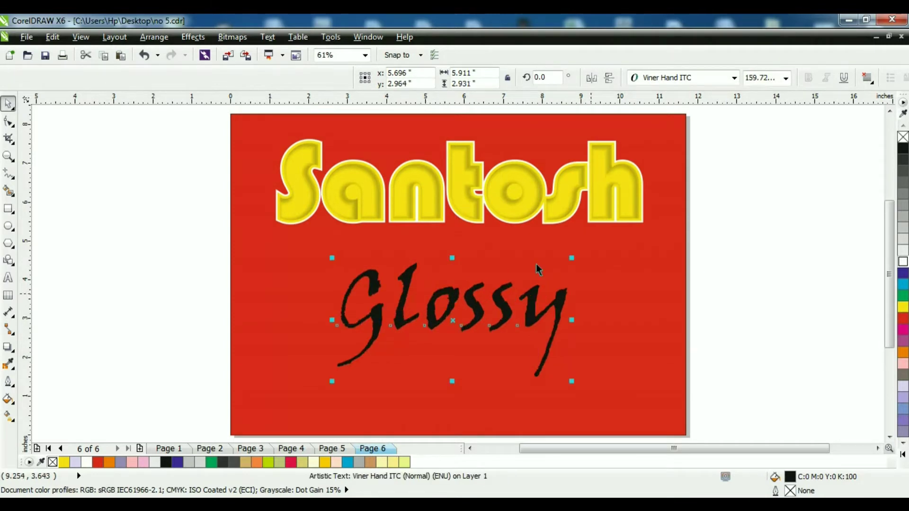
Centre the "Glossy" text horizontally on the red background
key("ctrl+a")
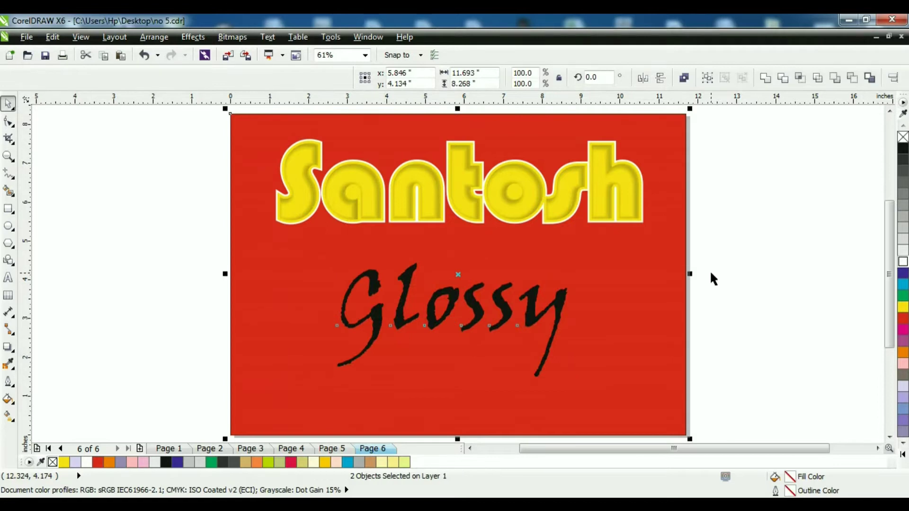
key("c")
left_click(759, 256)
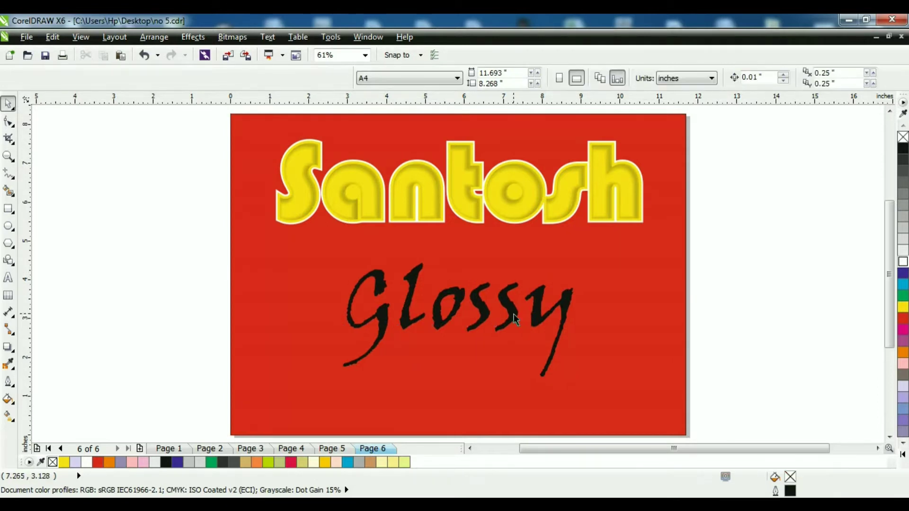
Move the "Glossy" text up closer to the yellow lettering and fill it with white
left_click(515, 319)
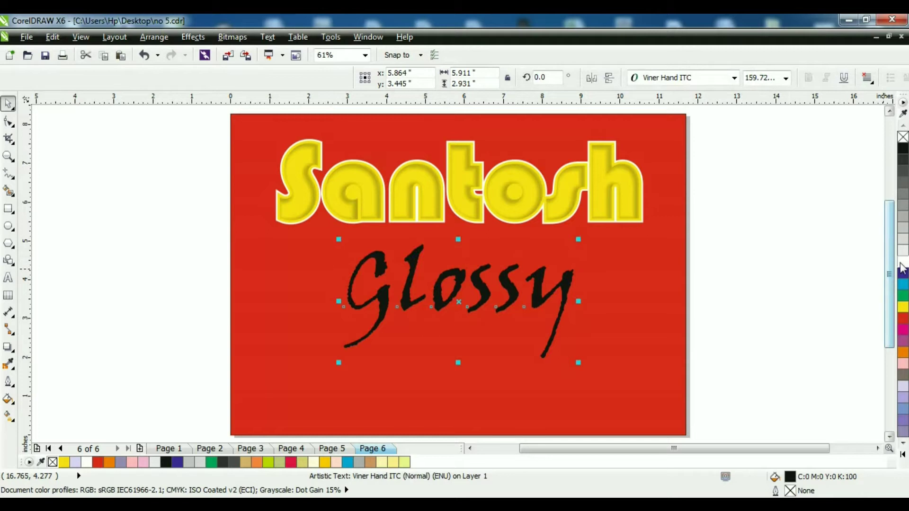
left_click(902, 262)
left_click(815, 271)
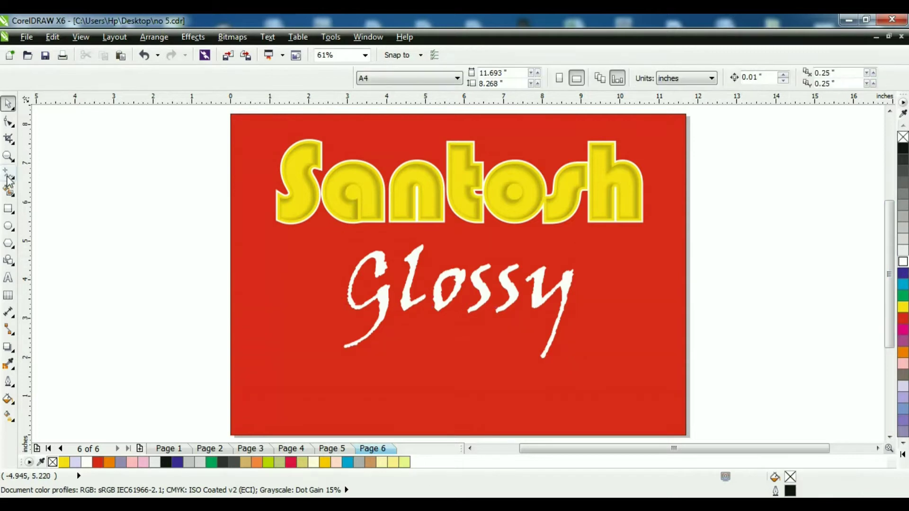
Draw an arched 3-point curve about 5.03 in wide and 1.27 in high under the "Glossy" text
left_click(11, 177)
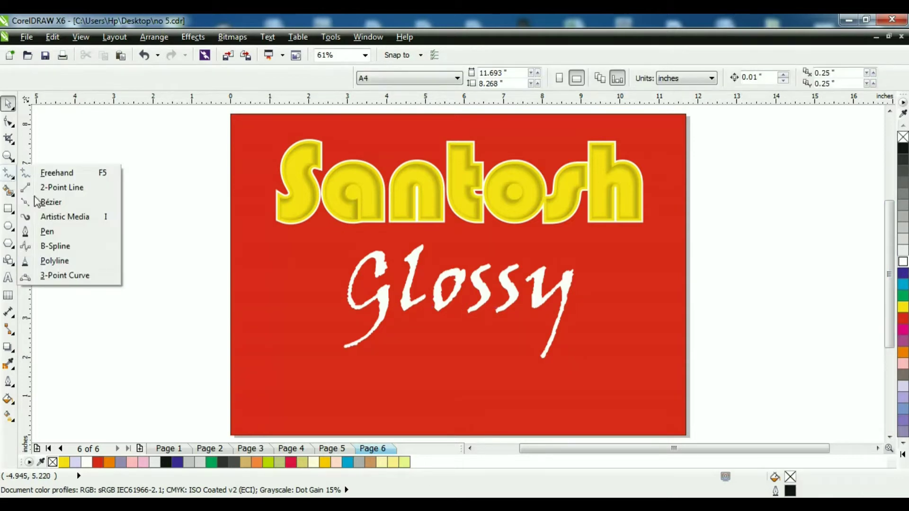
left_click(70, 277)
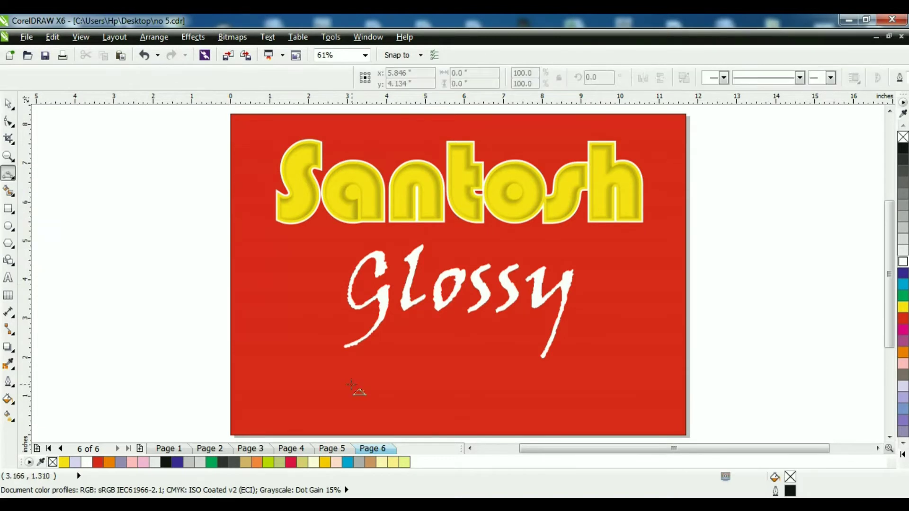
left_click_drag(354, 368, 550, 324)
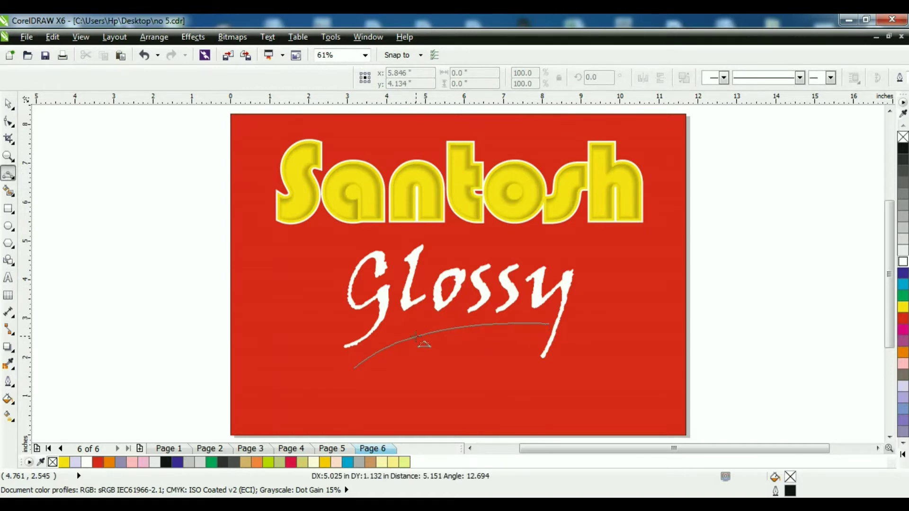
left_click(400, 334)
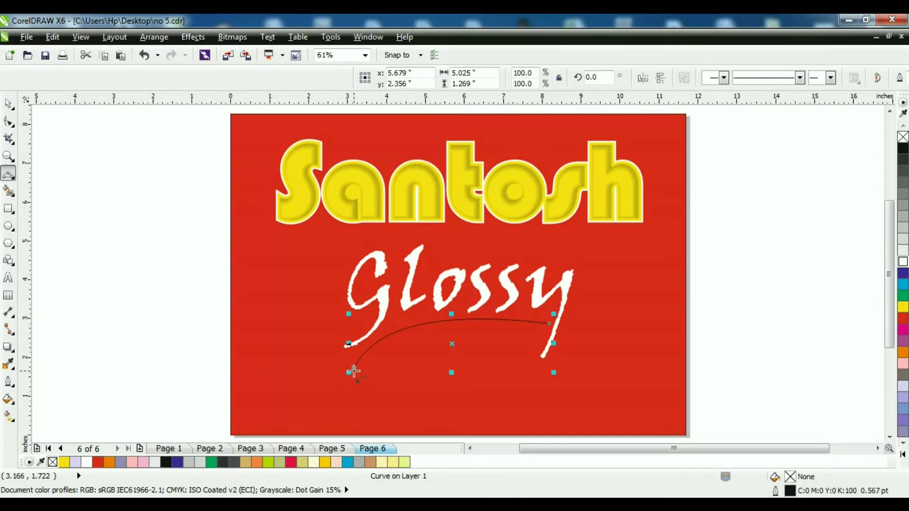
Close the swoosh outline with a second, slightly flatter 3-point curve between the arched curve's two ends
left_click(353, 370)
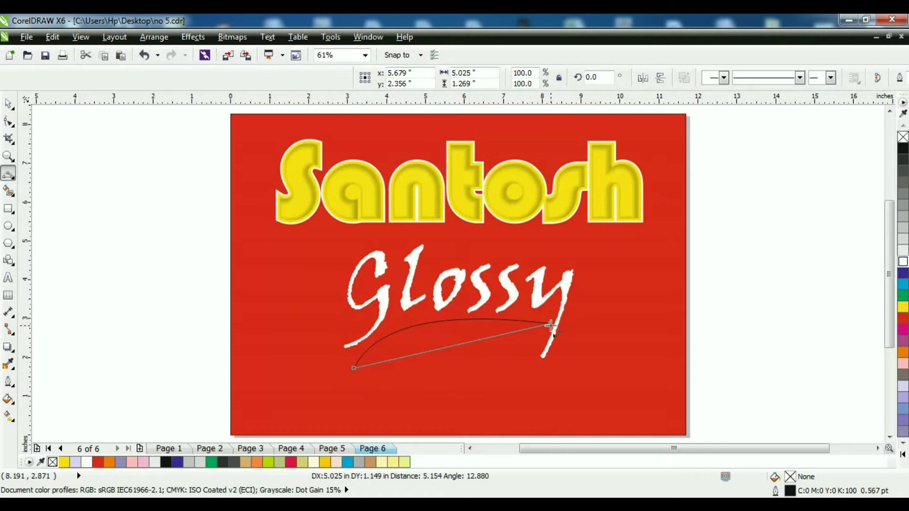
left_click(550, 324)
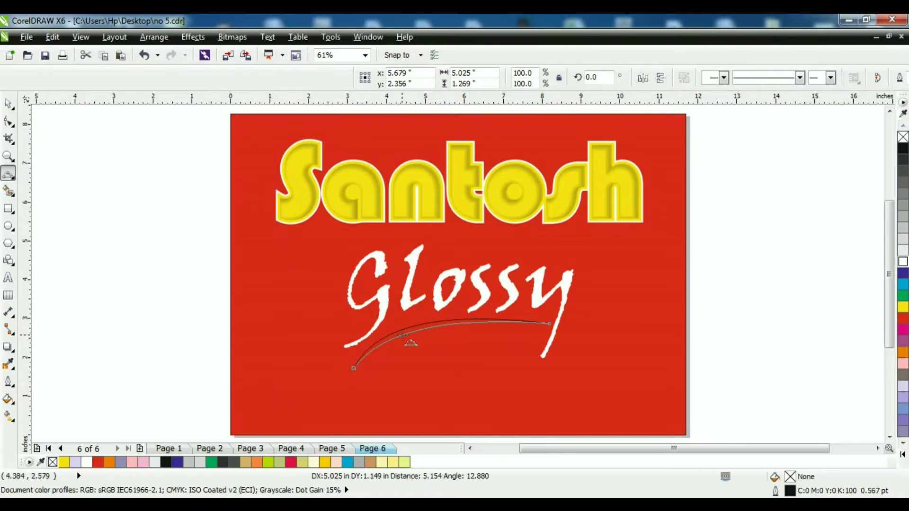
left_click(403, 335)
key("space")
key("space")
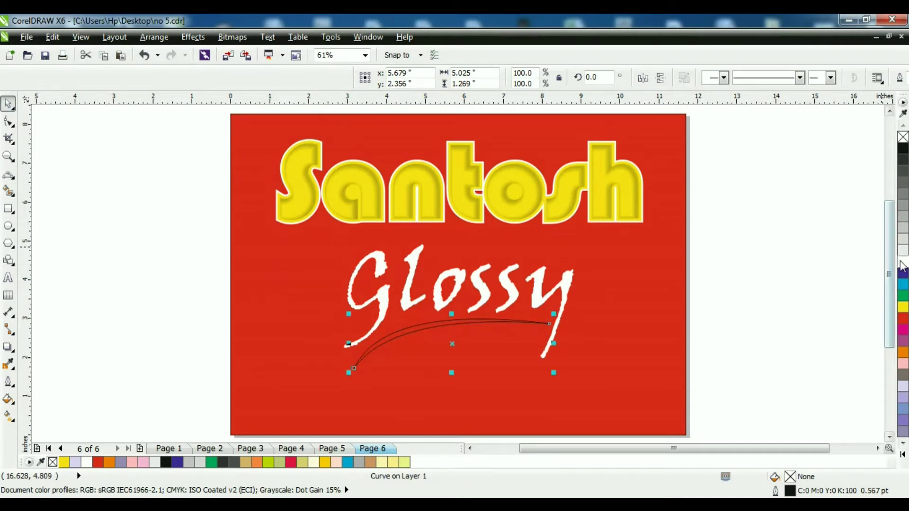
Give the closed swoosh under the "Glossy" text a white fill and a white outline
left_click(900, 262)
right_click(901, 262)
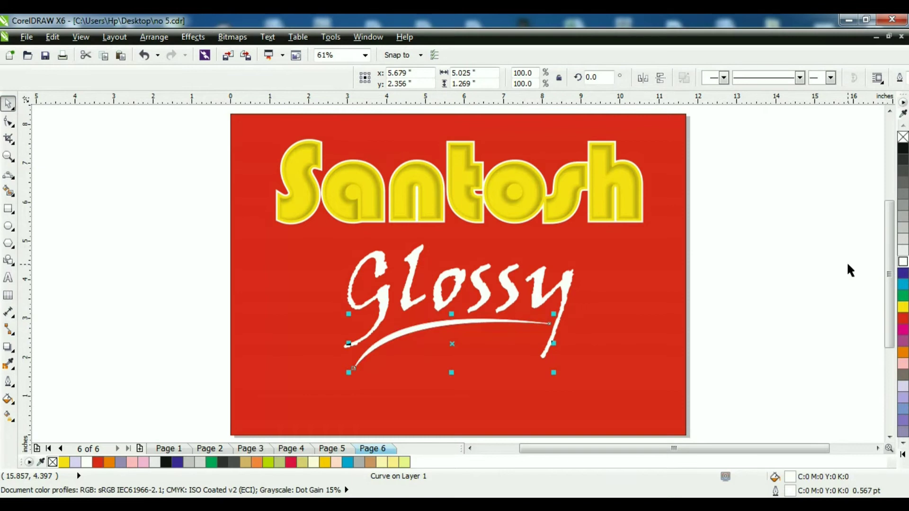
left_click(848, 270)
Add the text "Effect" beneath the swoosh and enlarge it to about 79 pt
left_click(9, 278)
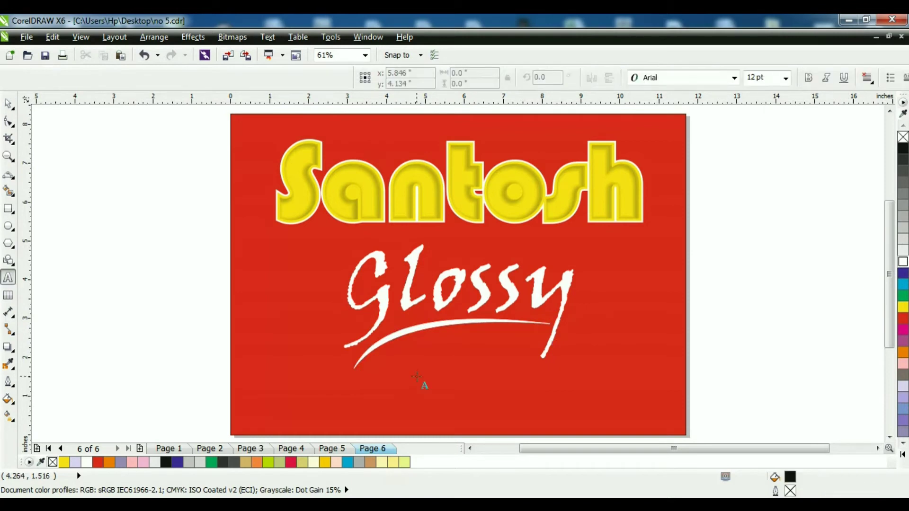
left_click(416, 376)
type("effect")
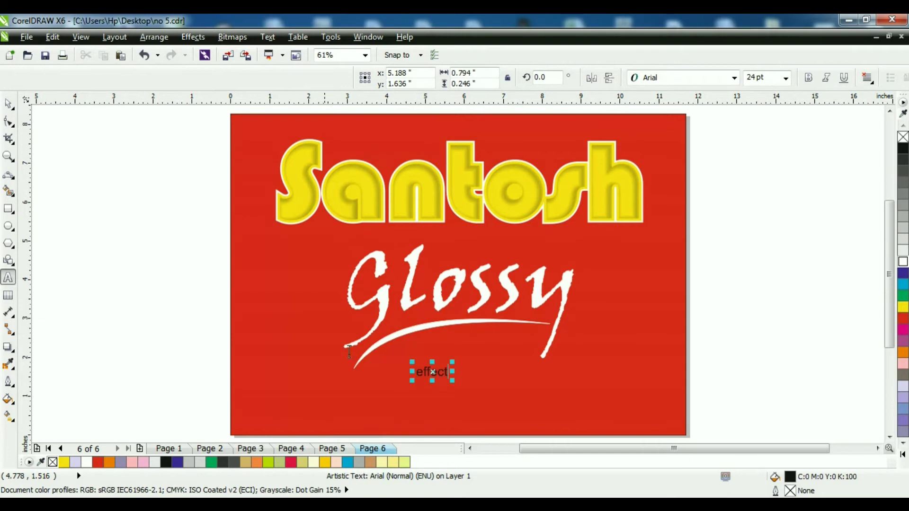
key("BackSpace")
type("E")
key("ctrl+space")
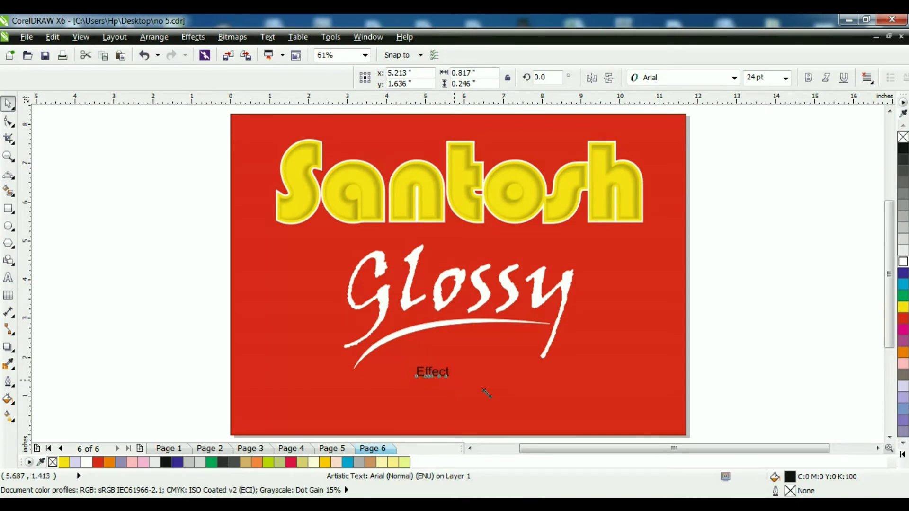
left_click_drag(486, 394, 521, 399)
left_click_drag(464, 375, 453, 367)
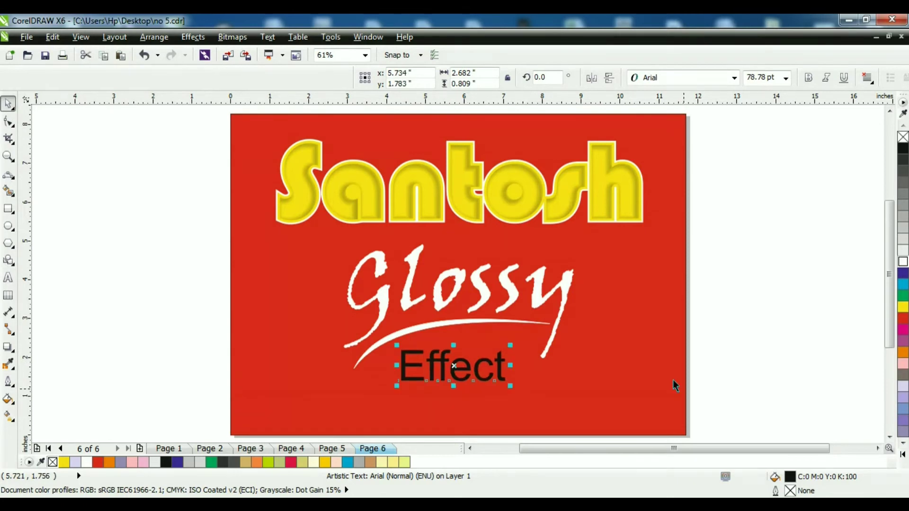
Centre the "Effect" text horizontally on the red background and fill it with white
left_click(672, 380, "shift")
key("c")
left_click(487, 372)
left_click(359, 462)
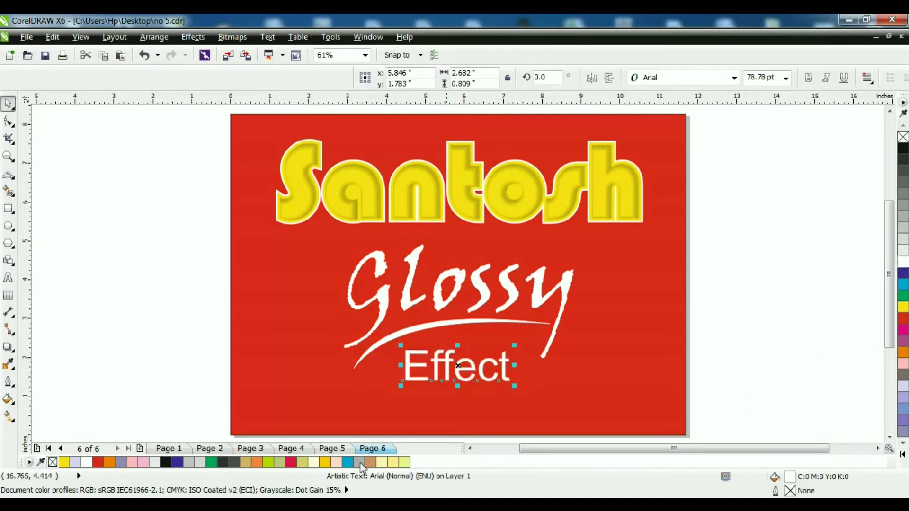
Check the reference lettering on page 5 and set the "Effect" text on page 6 in Bauhaus 93
left_click(333, 450)
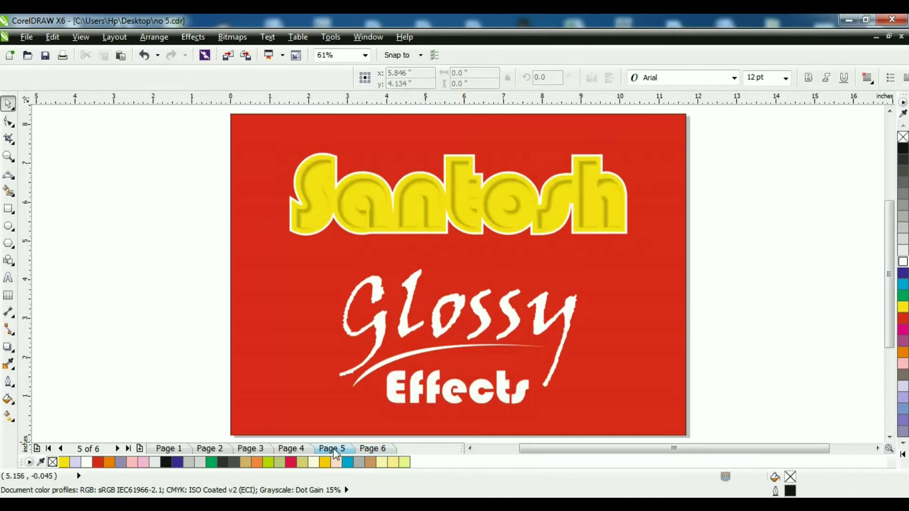
left_click(370, 450)
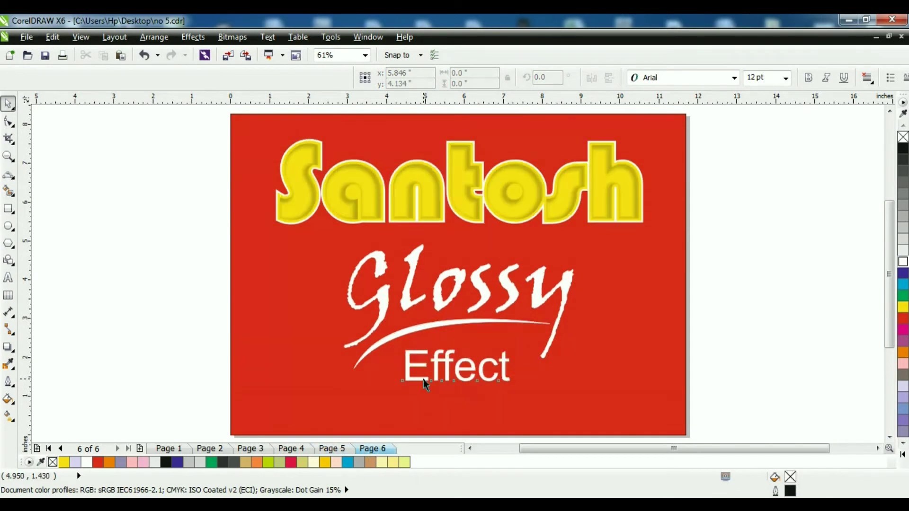
left_click(423, 380)
left_click(734, 77)
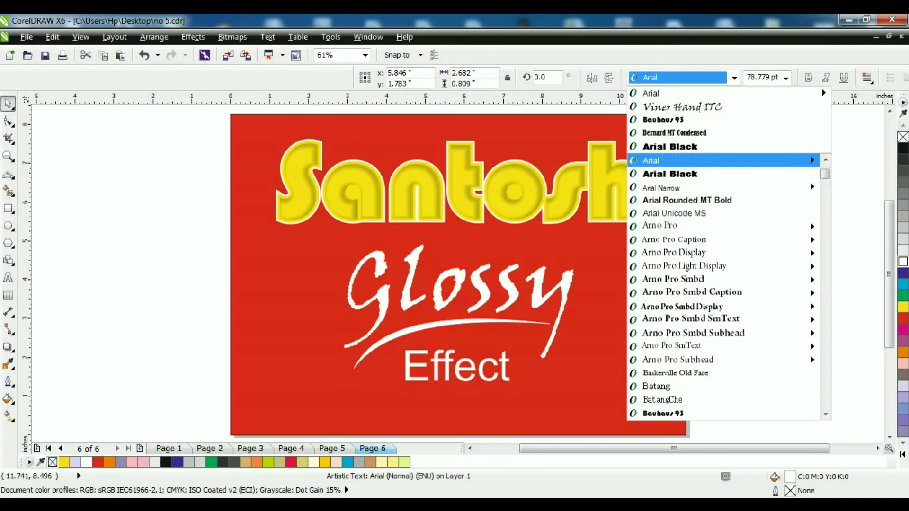
left_click(680, 121)
left_click(753, 192)
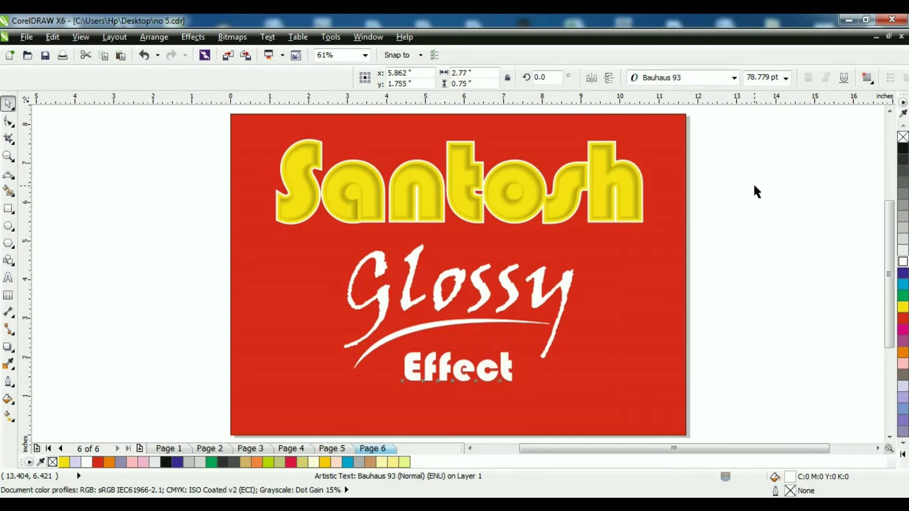